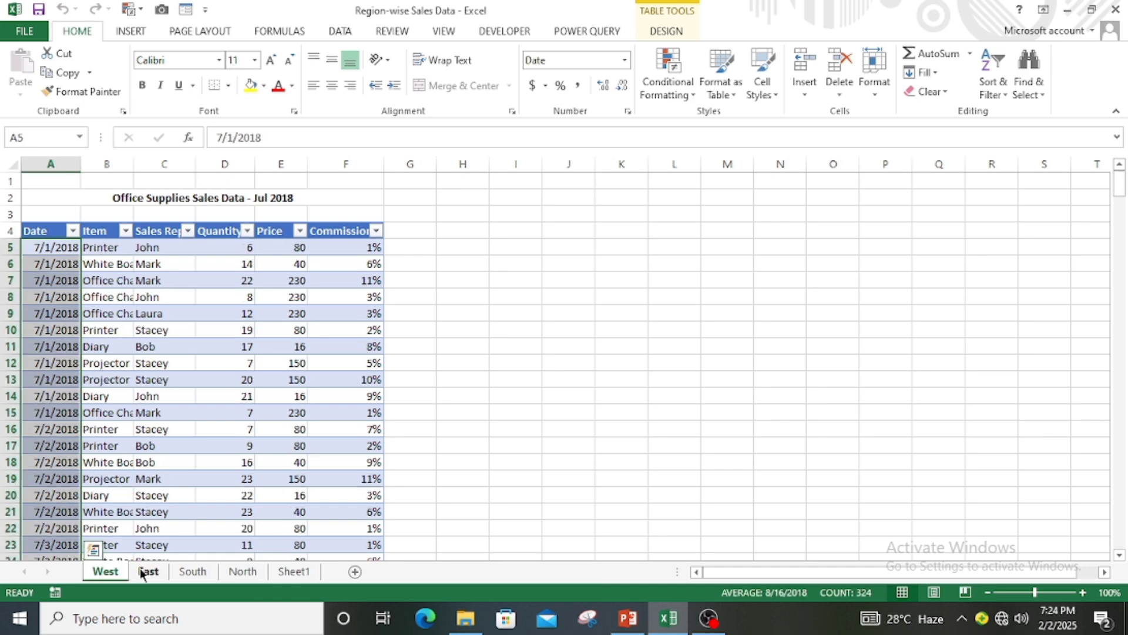
- Review the source data on the East, South and North sheets and the combined table on Sheet1
{"action": "left_click", "coordinate": [148, 571]}
{"action": "left_click", "coordinate": [193, 571]}
{"action": "left_click", "coordinate": [243, 571]}
{"action": "left_click", "coordinate": [293, 572]}
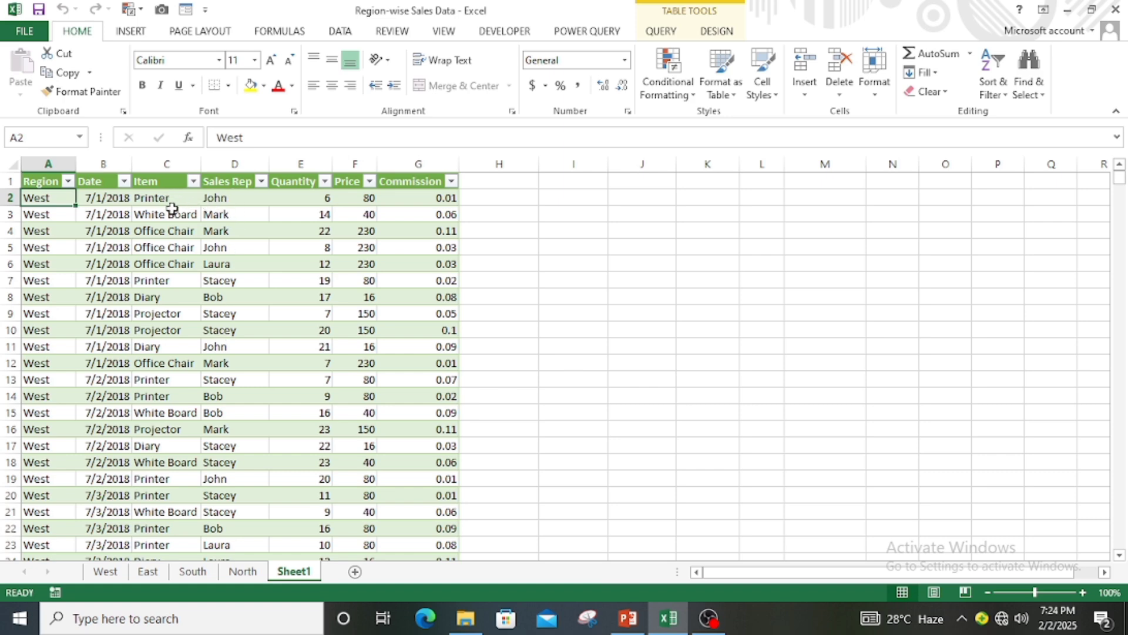
{"action": "left_click", "coordinate": [227, 199]}
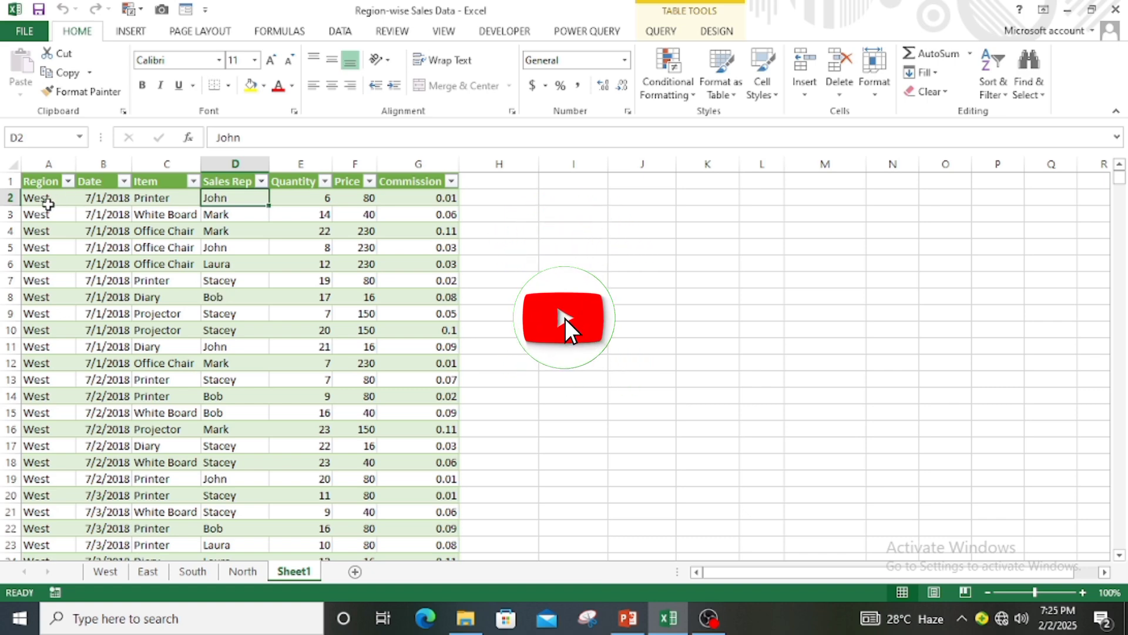
- Create a PivotTable from the combined Append1 table on a new worksheet
{"action": "left_click", "coordinate": [50, 198]}
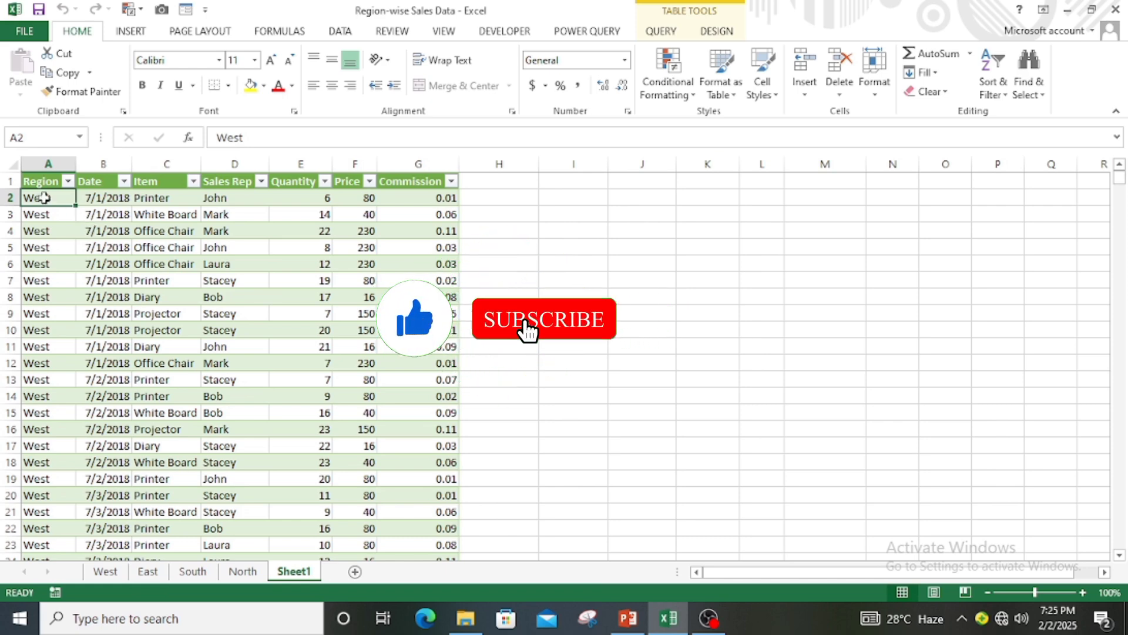
{"action": "left_click", "coordinate": [132, 32]}
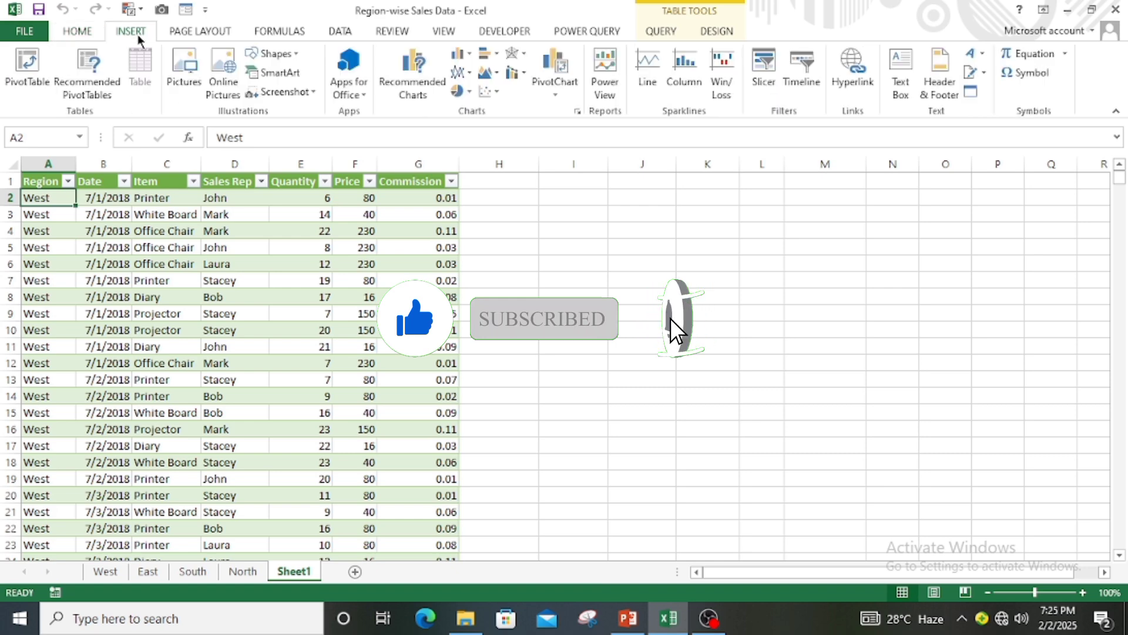
{"action": "left_click", "coordinate": [10, 77]}
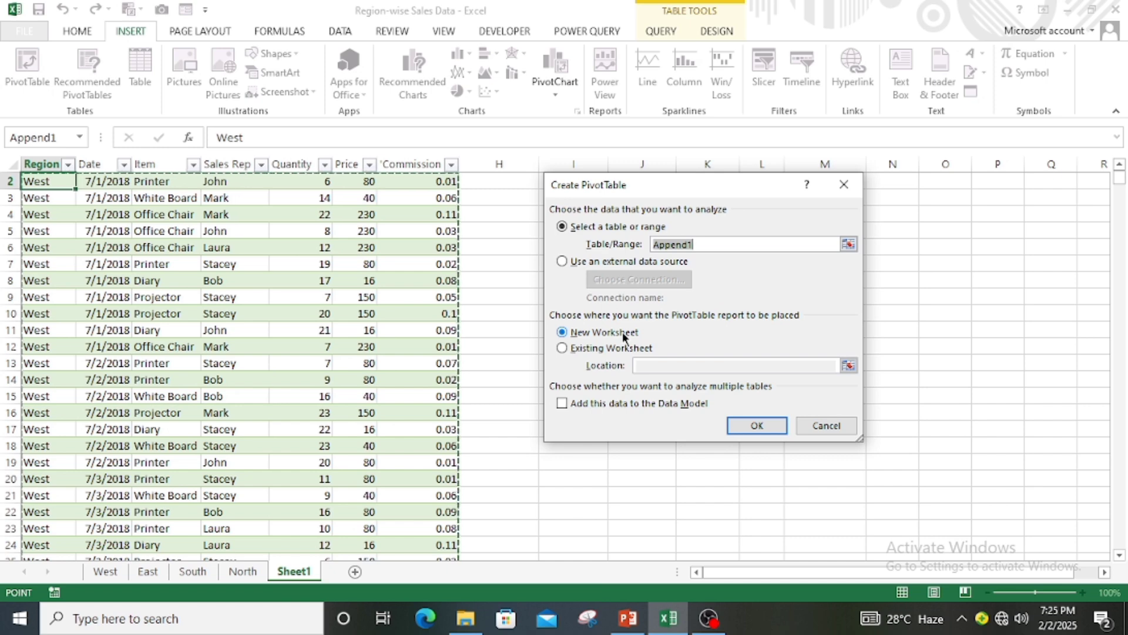
{"action": "left_click_drag", "start_coordinate": [659, 188], "coordinate": [607, 180]}
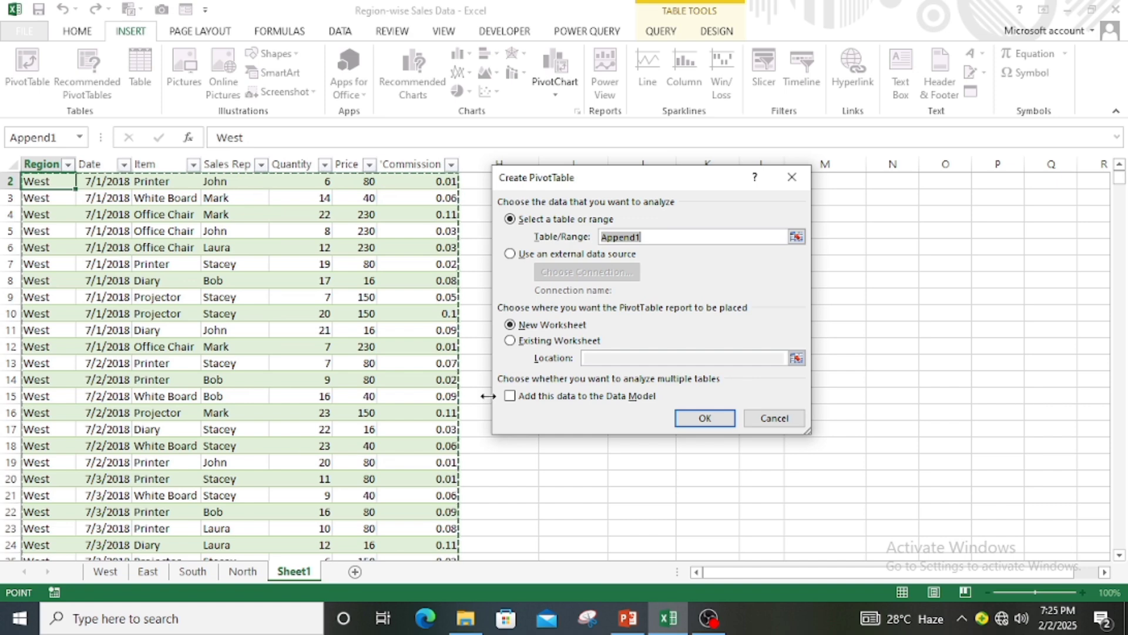
{"action": "left_click", "coordinate": [510, 325]}
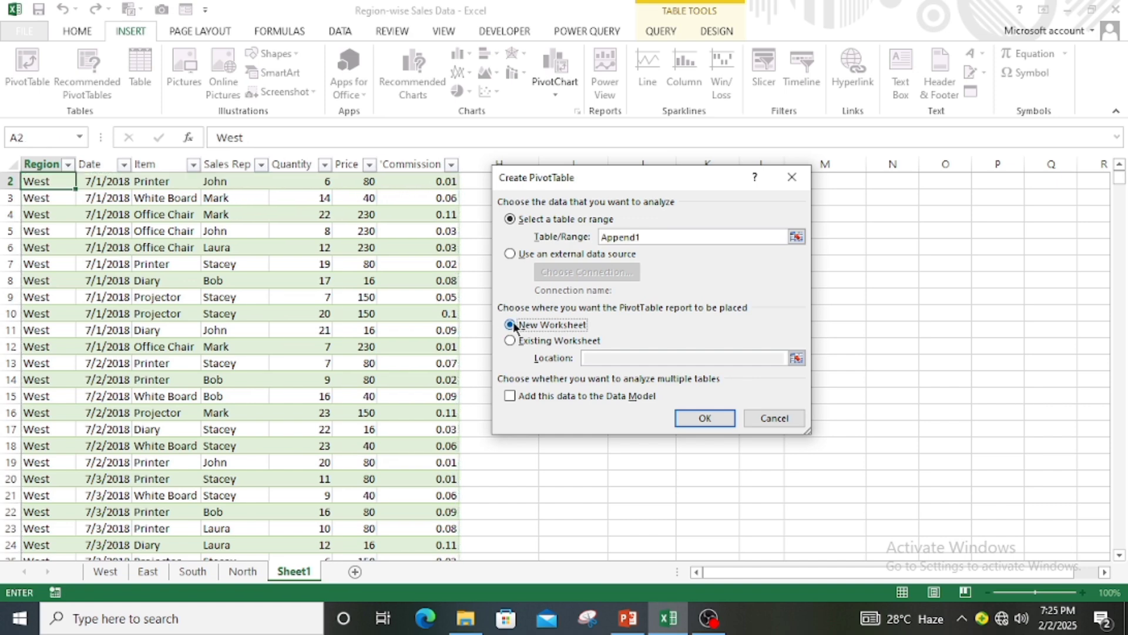
{"action": "left_click", "coordinate": [714, 418]}
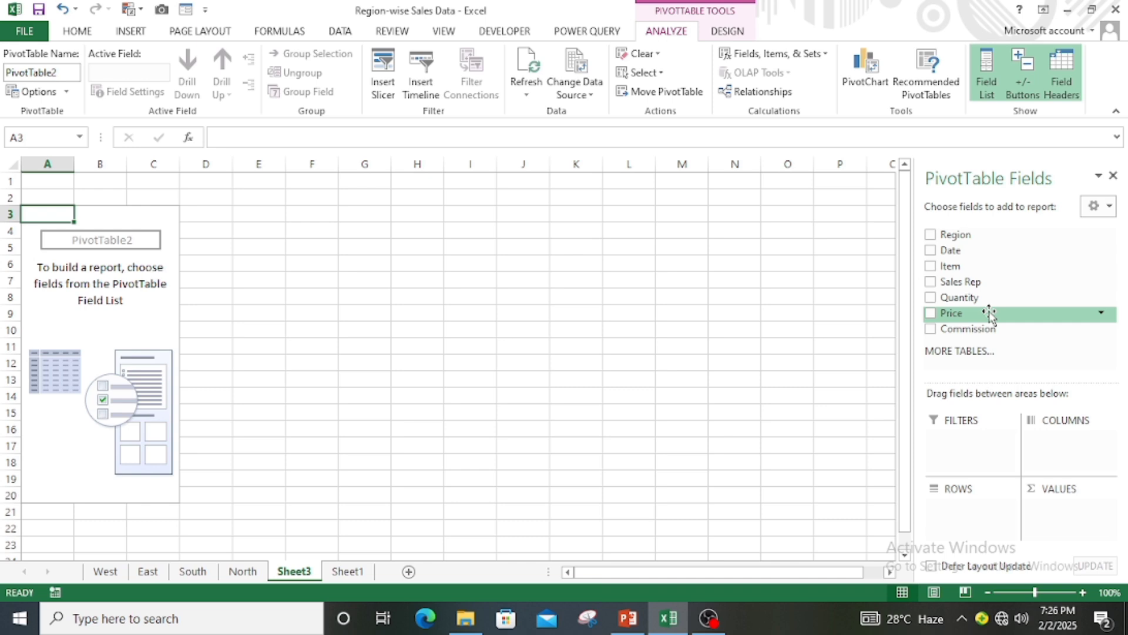
- Lay out the PivotTable with Sales Rep and Item as nested rows and the sum of Price as values
{"action": "left_click_drag", "start_coordinate": [964, 288], "coordinate": [954, 509]}
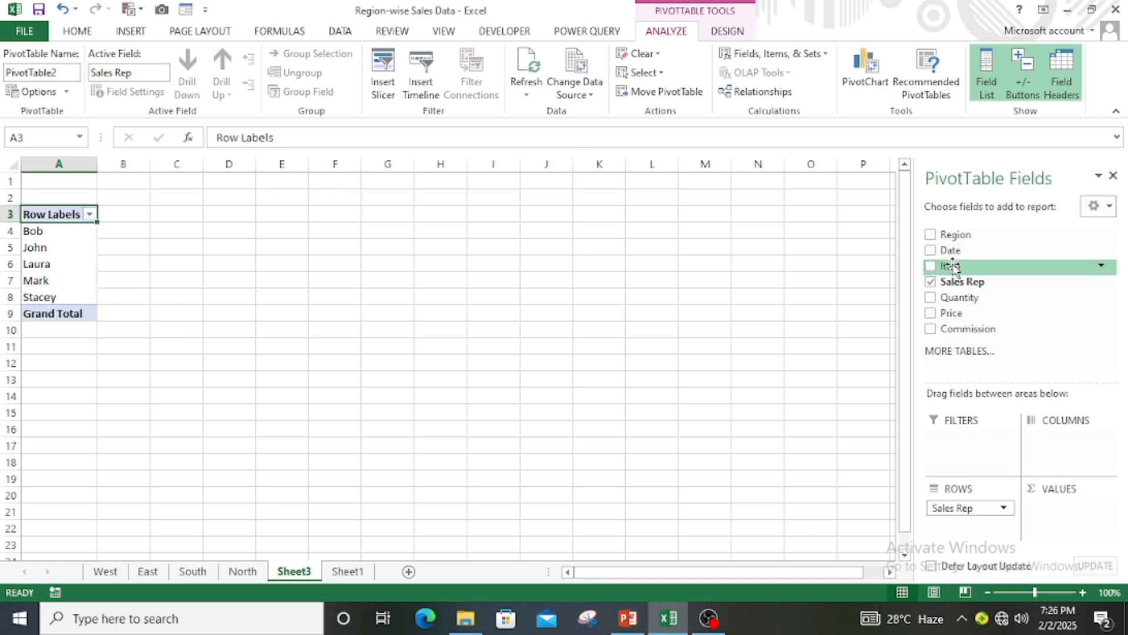
{"action": "left_click_drag", "start_coordinate": [953, 267], "coordinate": [944, 532]}
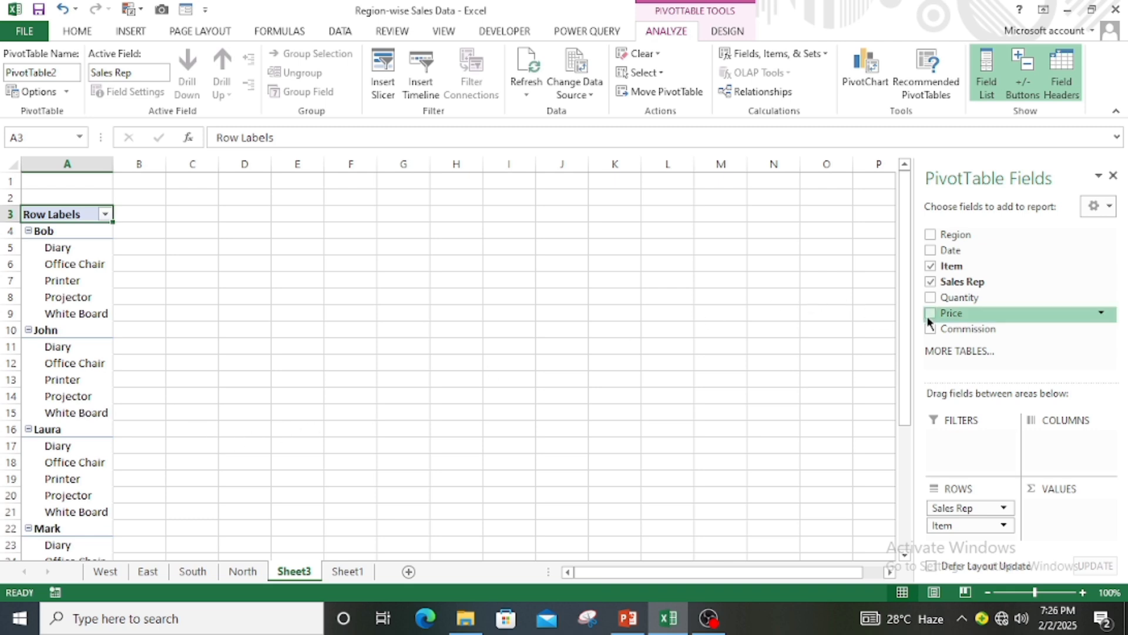
{"action": "left_click_drag", "start_coordinate": [951, 313], "coordinate": [1059, 512]}
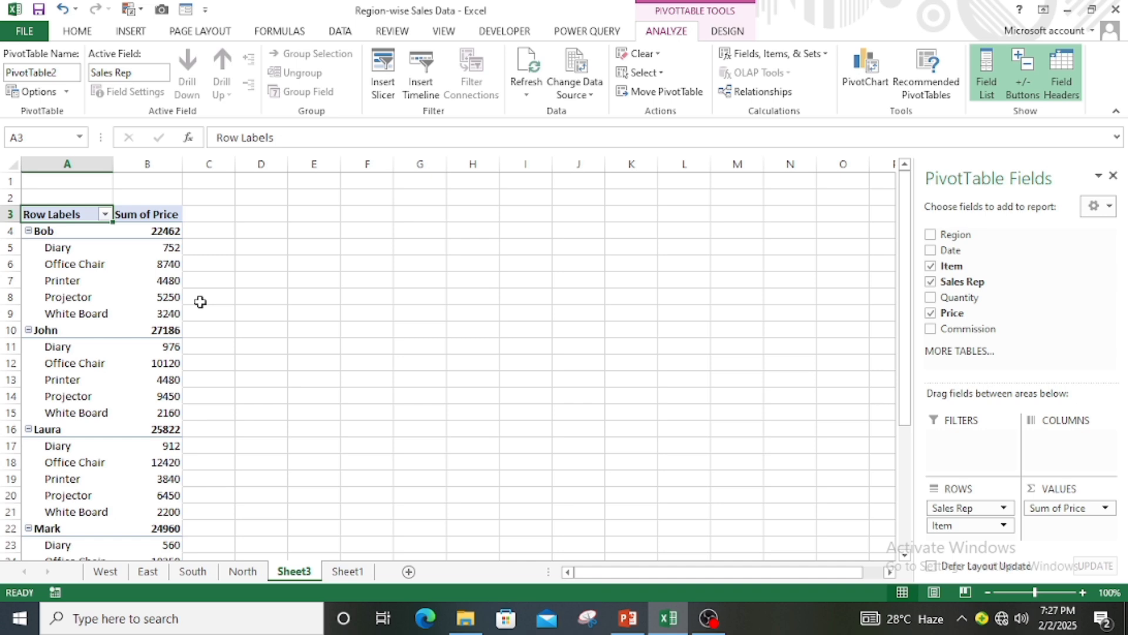
{"action": "left_click", "coordinate": [310, 213]}
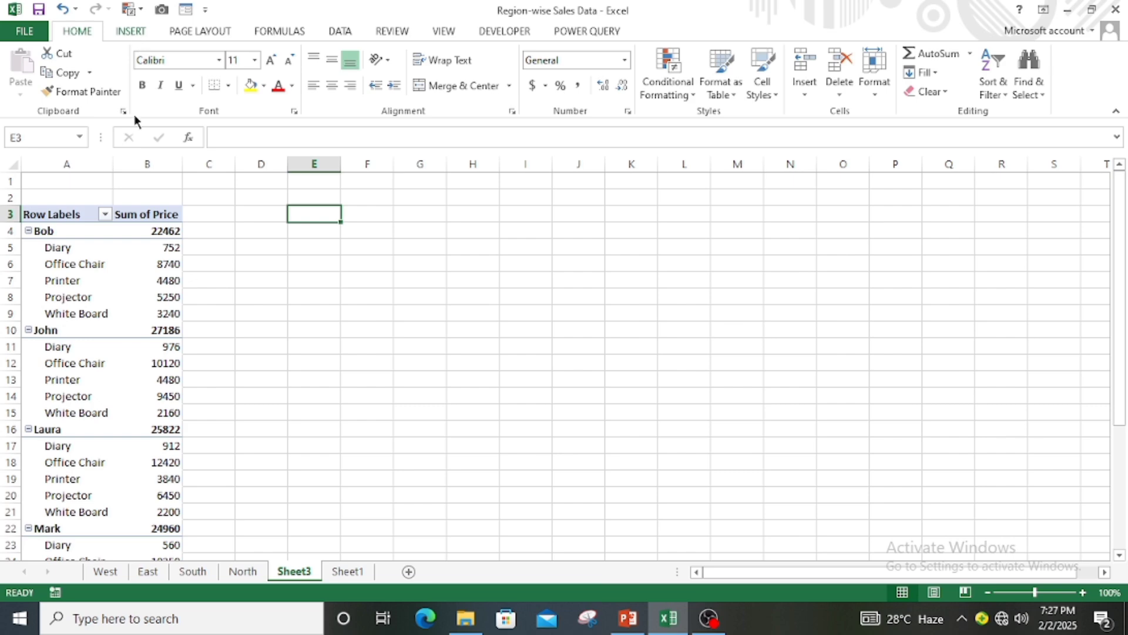
- Create a second PivotTable from the Append1 table on Sheet1, placed on the existing worksheet at Sheet3!$E$3
{"action": "left_click", "coordinate": [347, 572]}
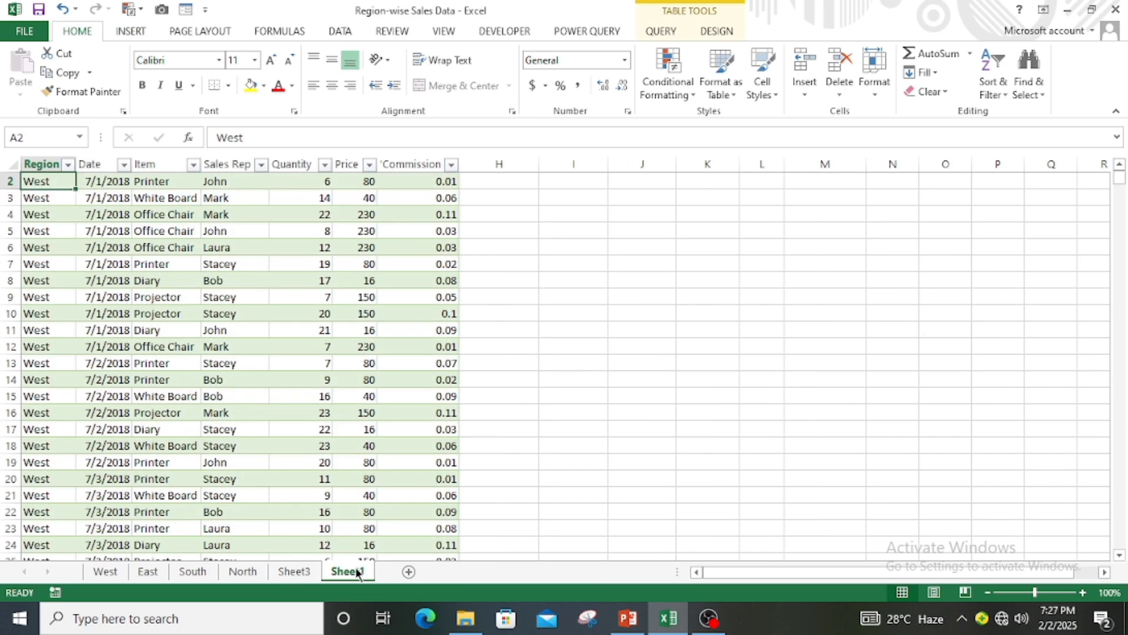
{"action": "scroll", "coordinate": [83, 285], "scroll_direction": "up", "scroll_amount": 1}
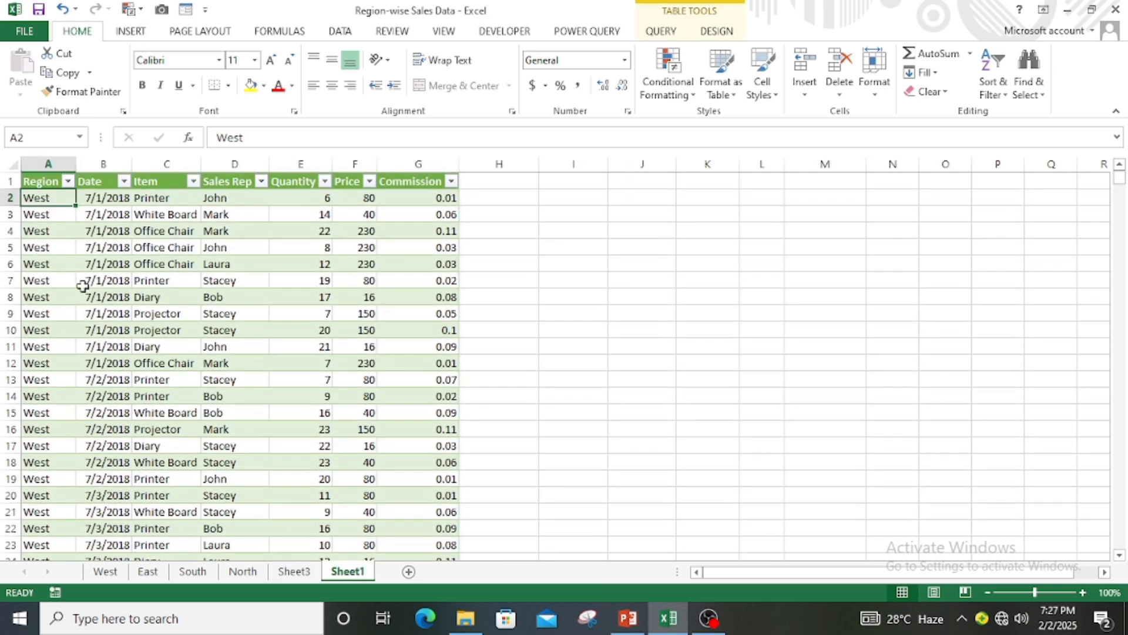
{"action": "left_click", "coordinate": [47, 210]}
{"action": "left_click", "coordinate": [132, 34]}
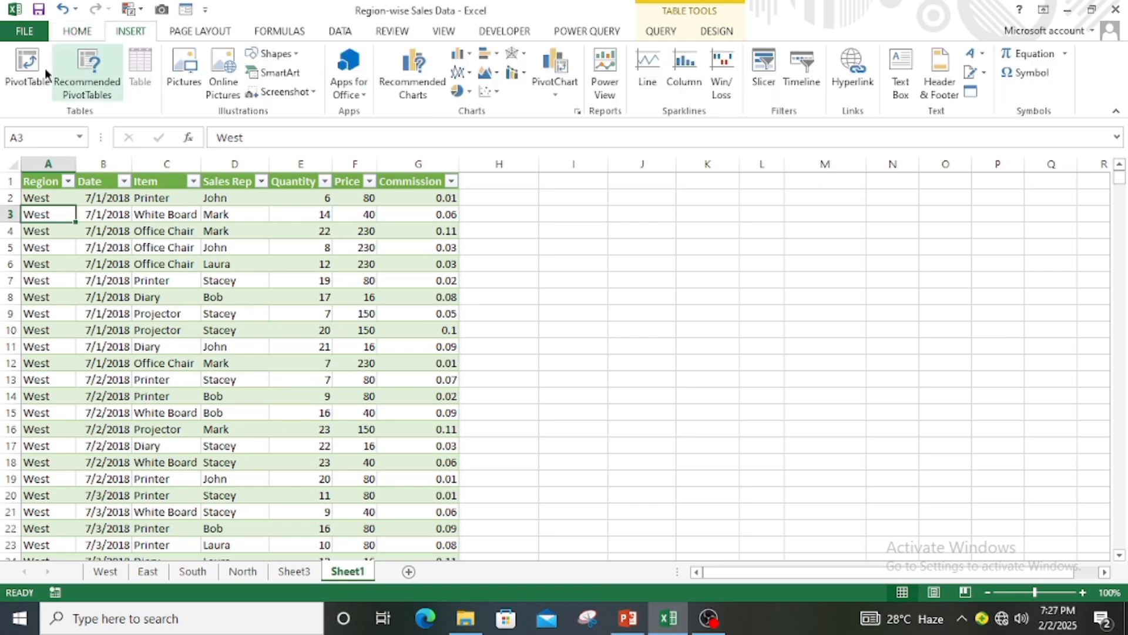
{"action": "left_click", "coordinate": [28, 71]}
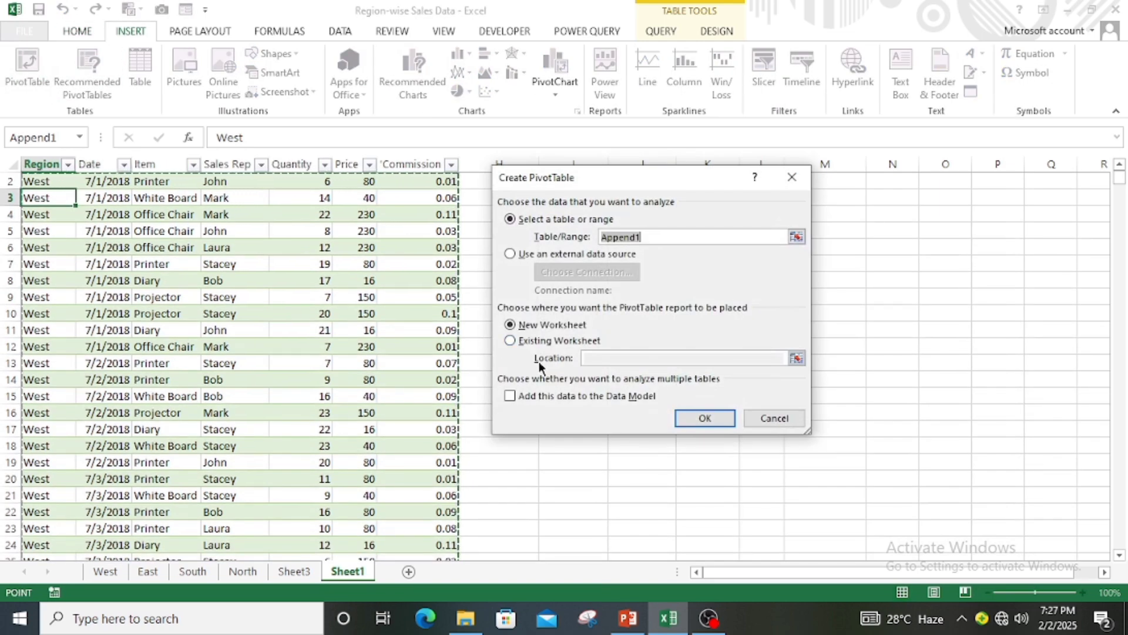
{"action": "left_click", "coordinate": [512, 340]}
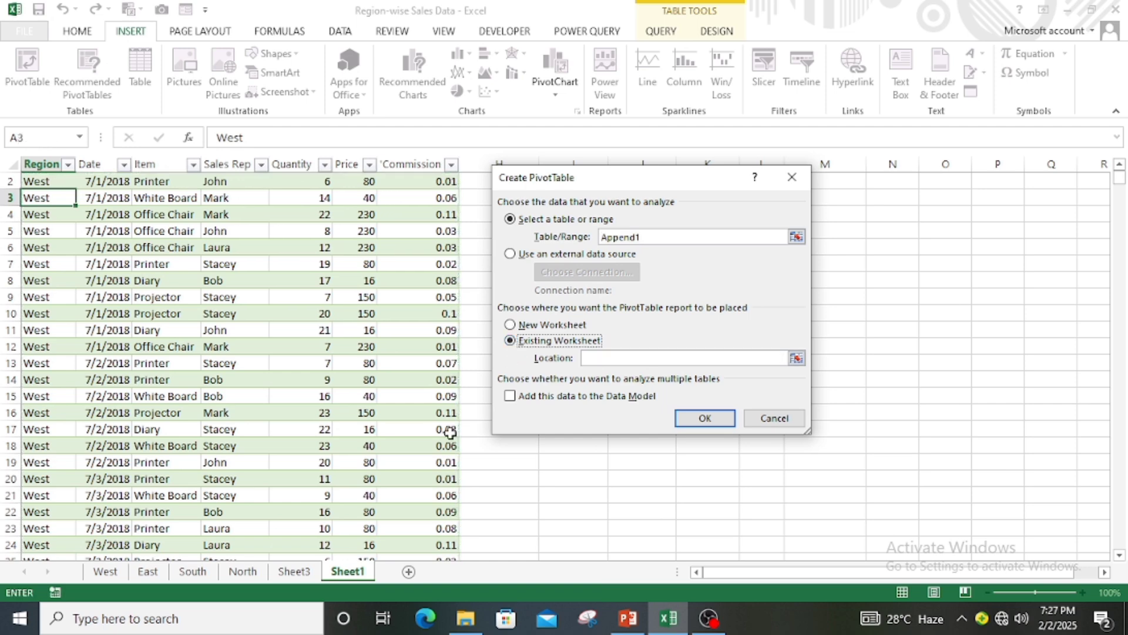
{"action": "left_click", "coordinate": [295, 576]}
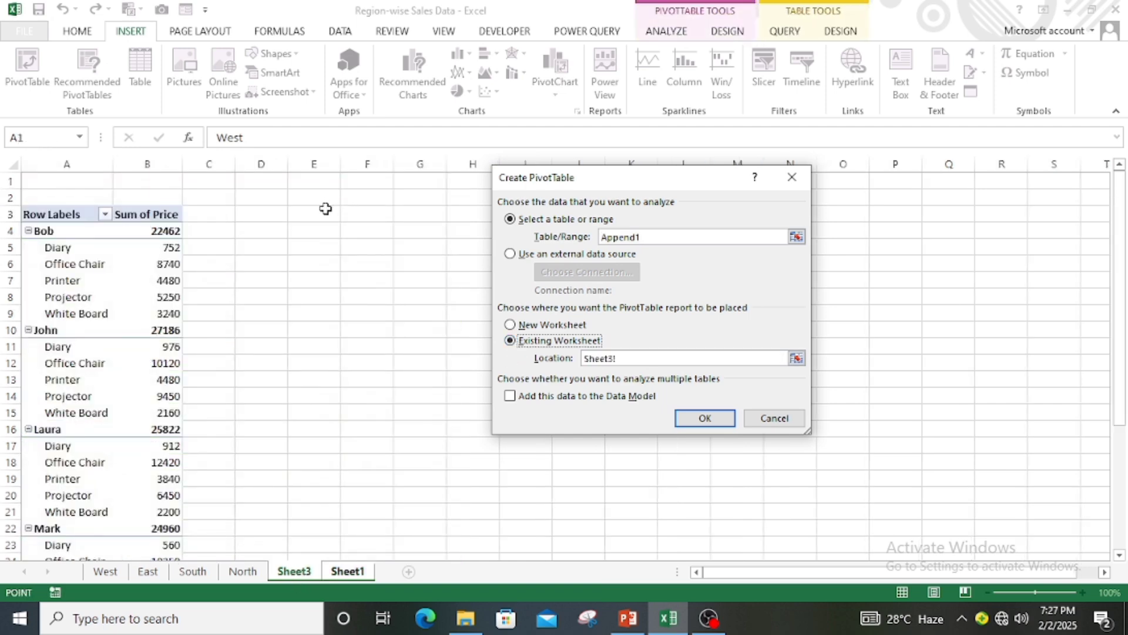
{"action": "left_click", "coordinate": [318, 214]}
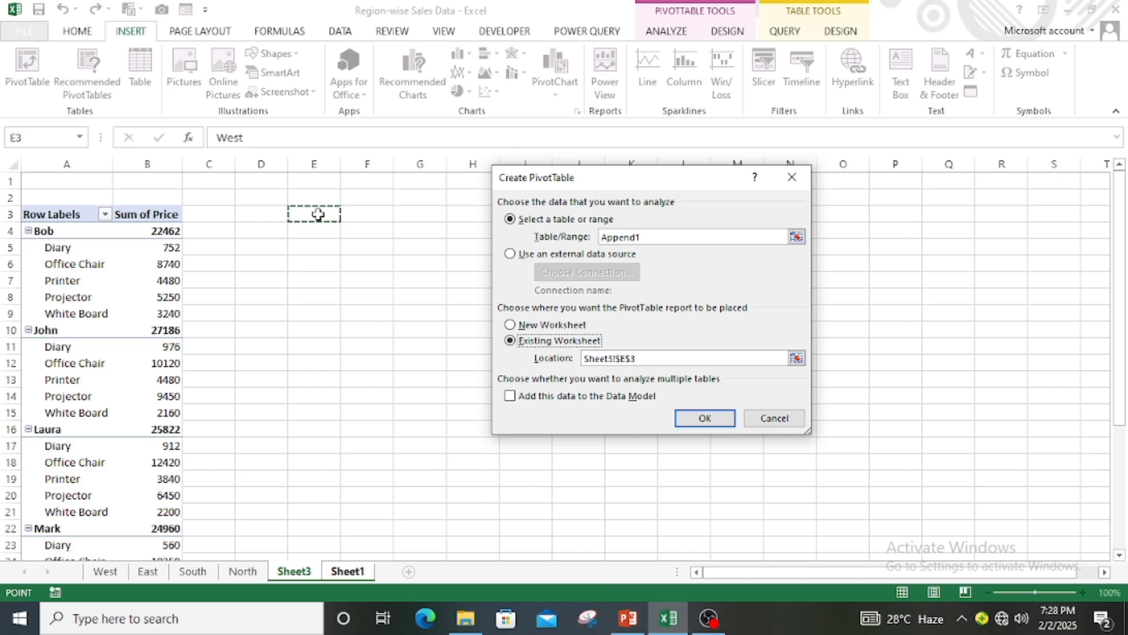
{"action": "left_click", "coordinate": [683, 416]}
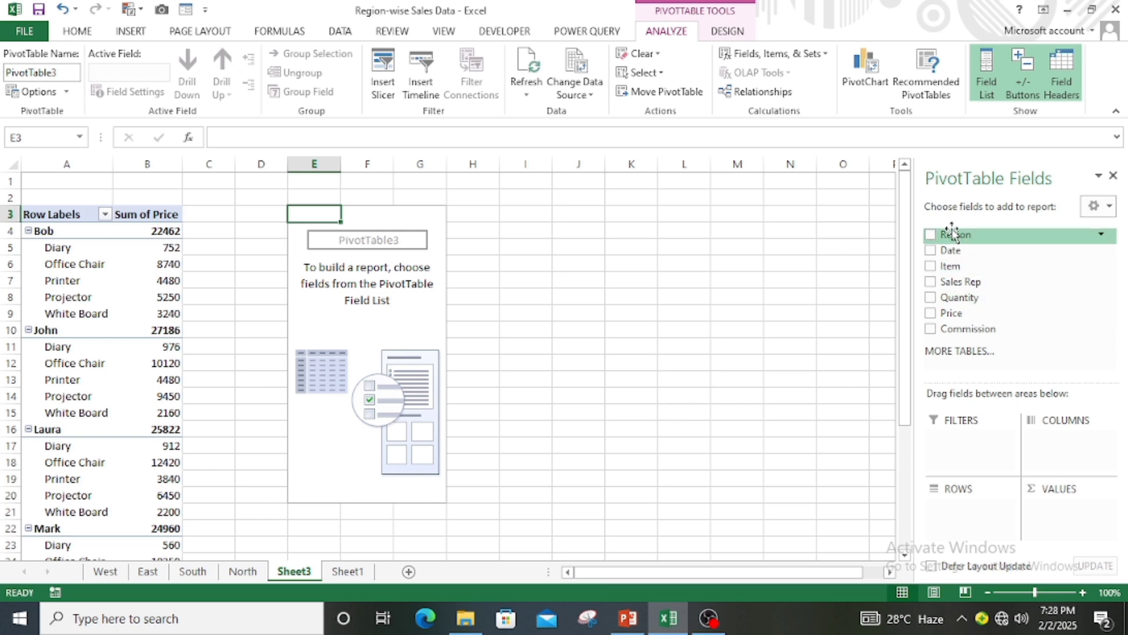
- Lay out the second PivotTable with Region as rows and the sum of Price as values
{"action": "left_click_drag", "start_coordinate": [955, 235], "coordinate": [964, 508]}
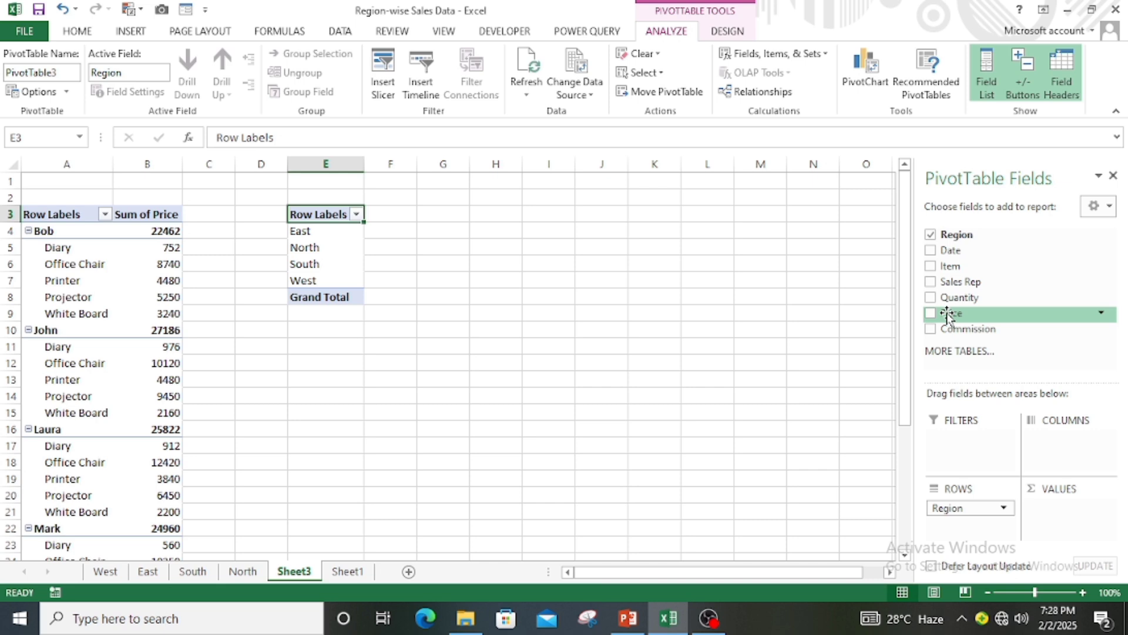
{"action": "left_click_drag", "start_coordinate": [947, 316], "coordinate": [1062, 507]}
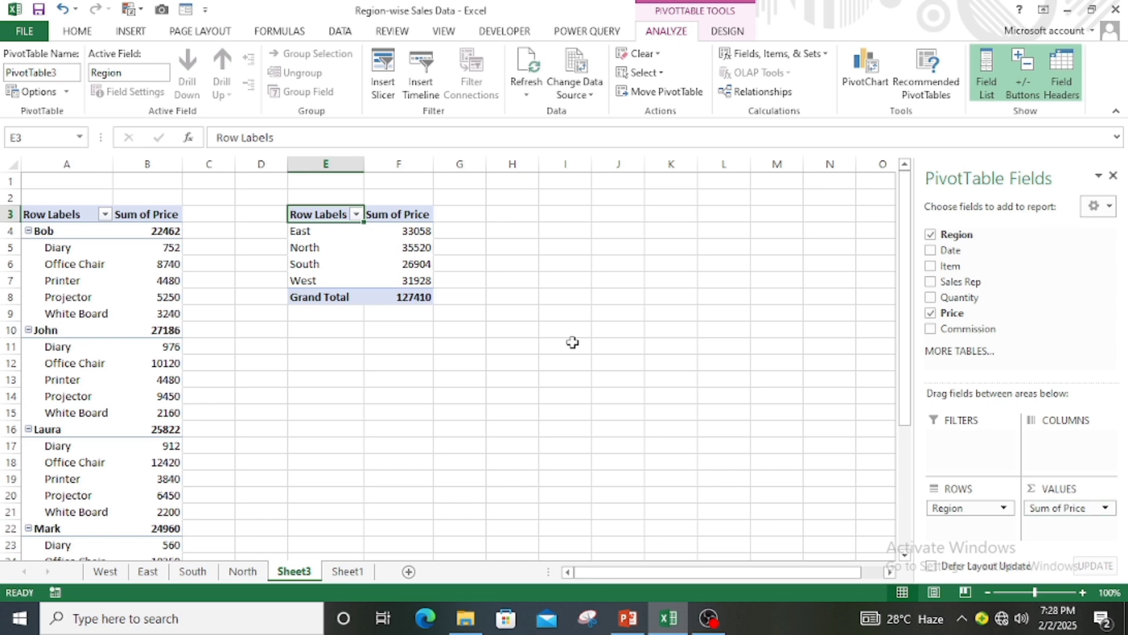
{"action": "left_click", "coordinate": [645, 362]}
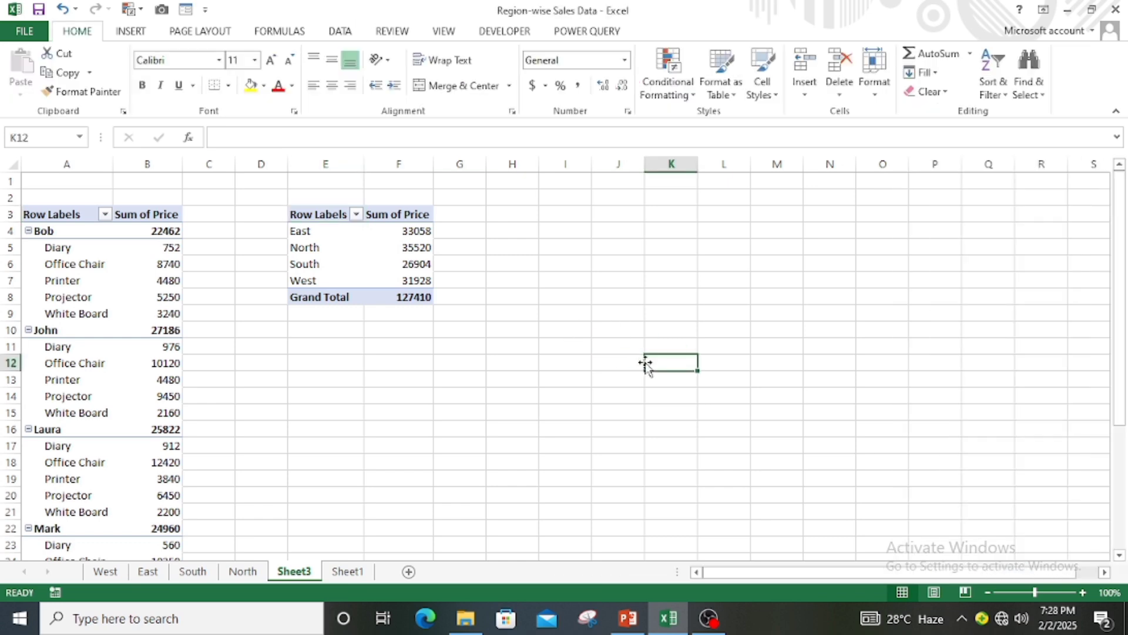
{"action": "left_click", "coordinate": [323, 230]}
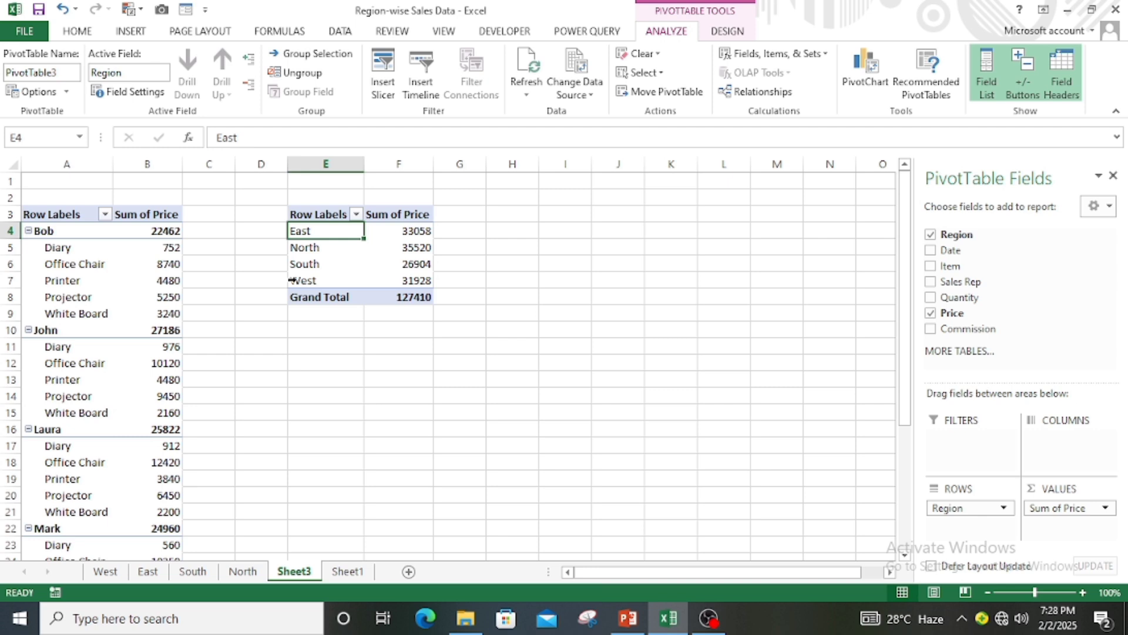
{"action": "left_click", "coordinate": [307, 248]}
{"action": "left_click", "coordinate": [320, 233]}
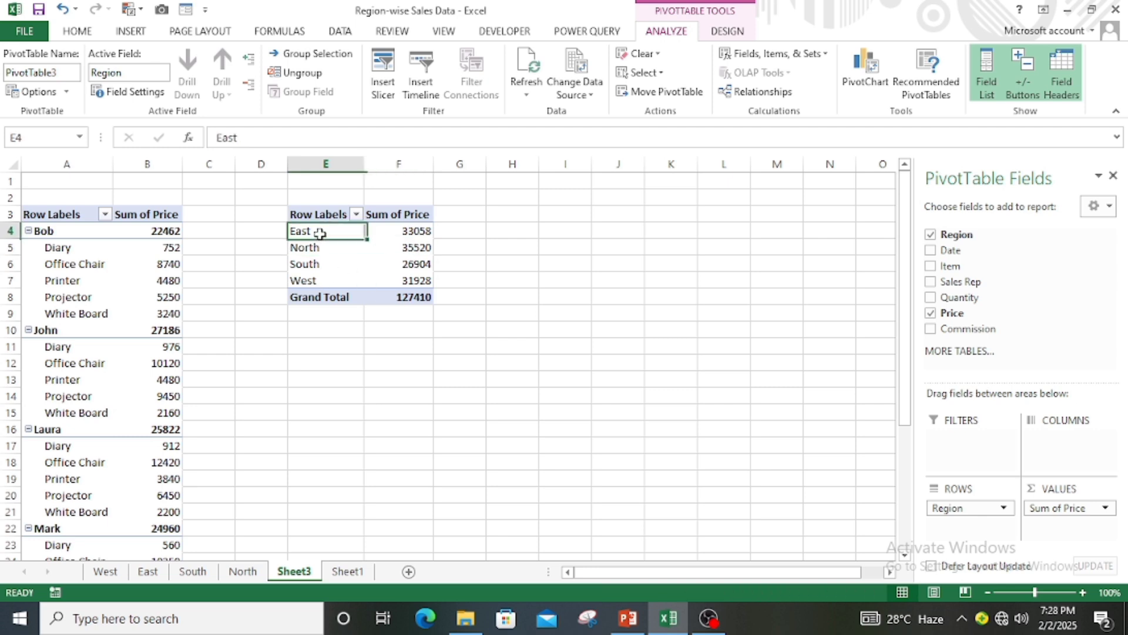
{"action": "left_click", "coordinate": [316, 244]}
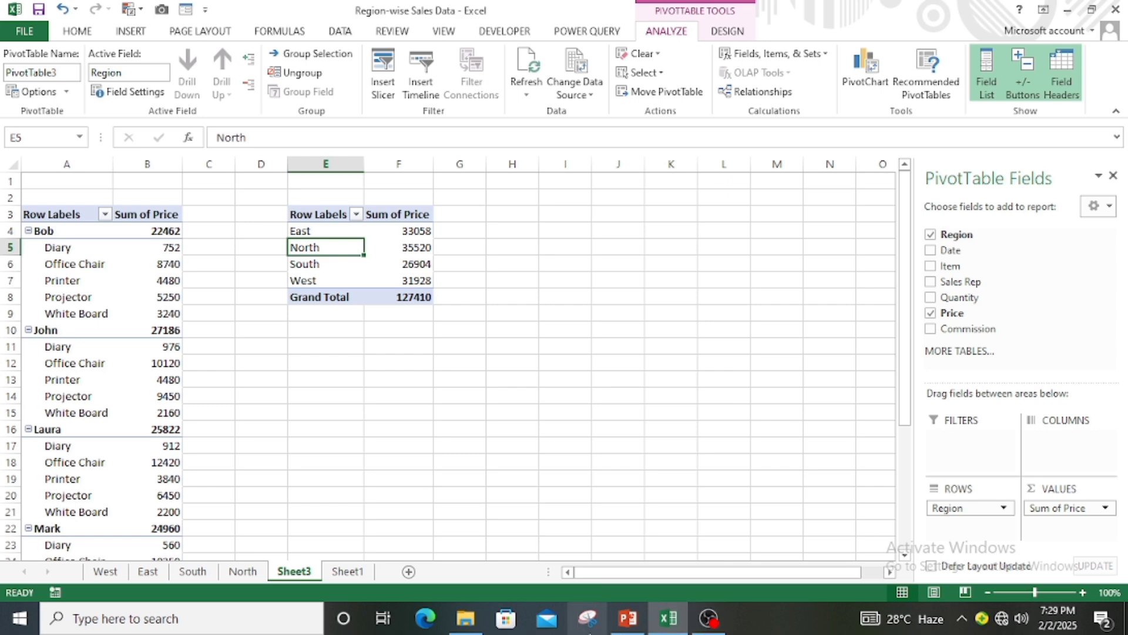
- Switch to the PowerPoint presentation, read the SLICER definition on slide 3, and return to the Excel workbook
{"action": "left_click", "coordinate": [628, 619]}
{"action": "left_click", "coordinate": [148, 379]}
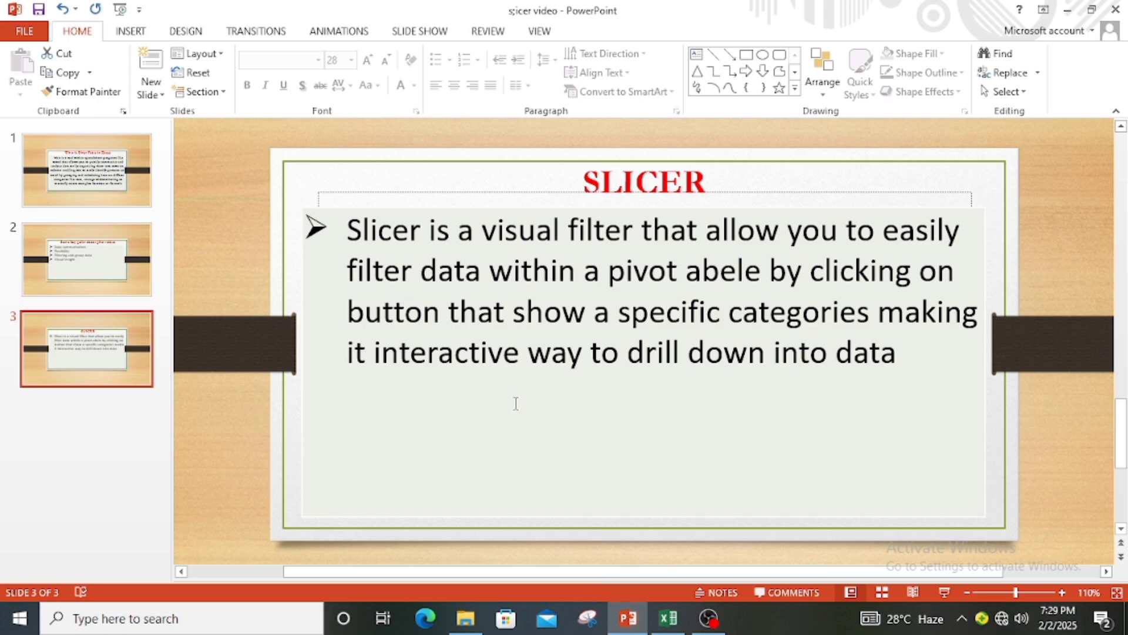
{"action": "left_click", "coordinate": [668, 618]}
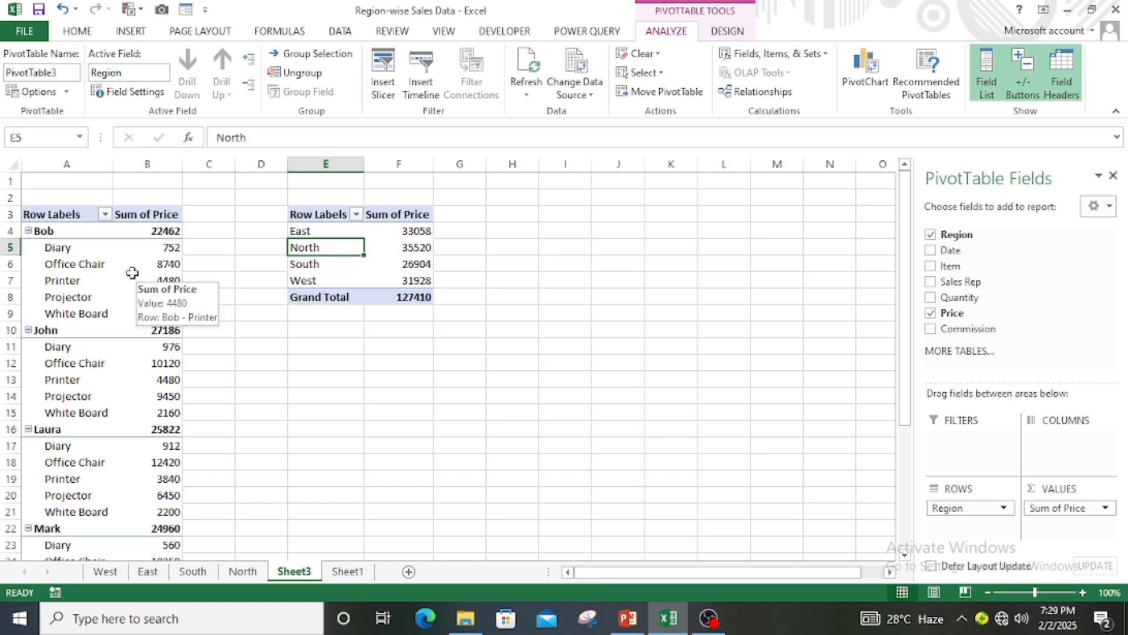
- Add a Sales Rep slicer to the region PivotTable and place it beside that table, starting near column G
{"action": "left_click", "coordinate": [97, 253]}
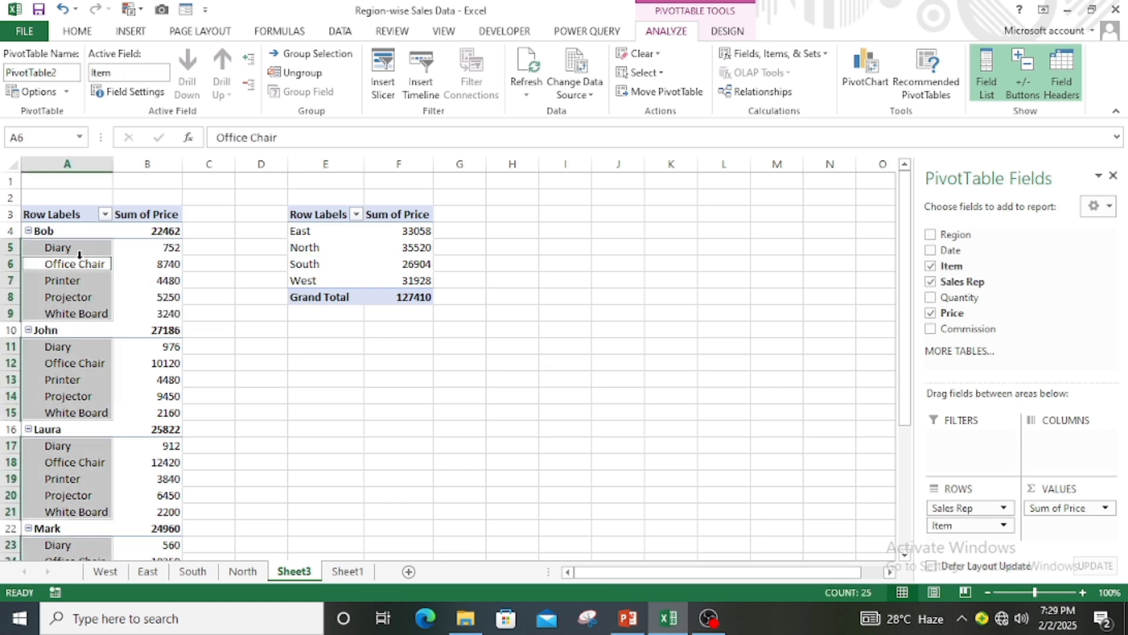
{"action": "left_click", "coordinate": [359, 267]}
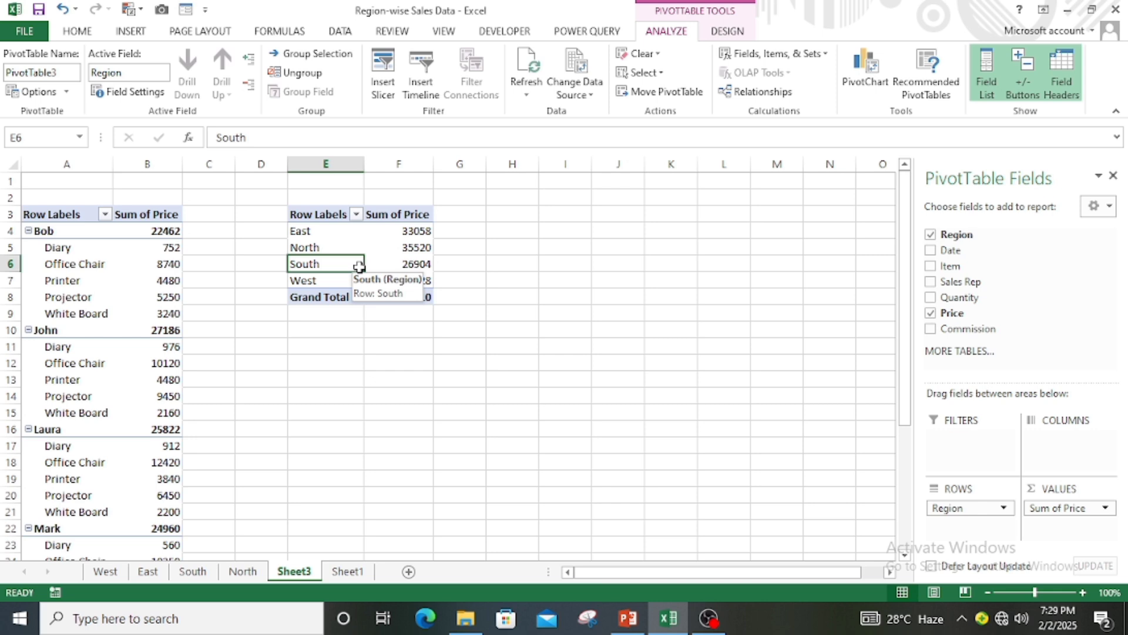
{"action": "left_click", "coordinate": [311, 231]}
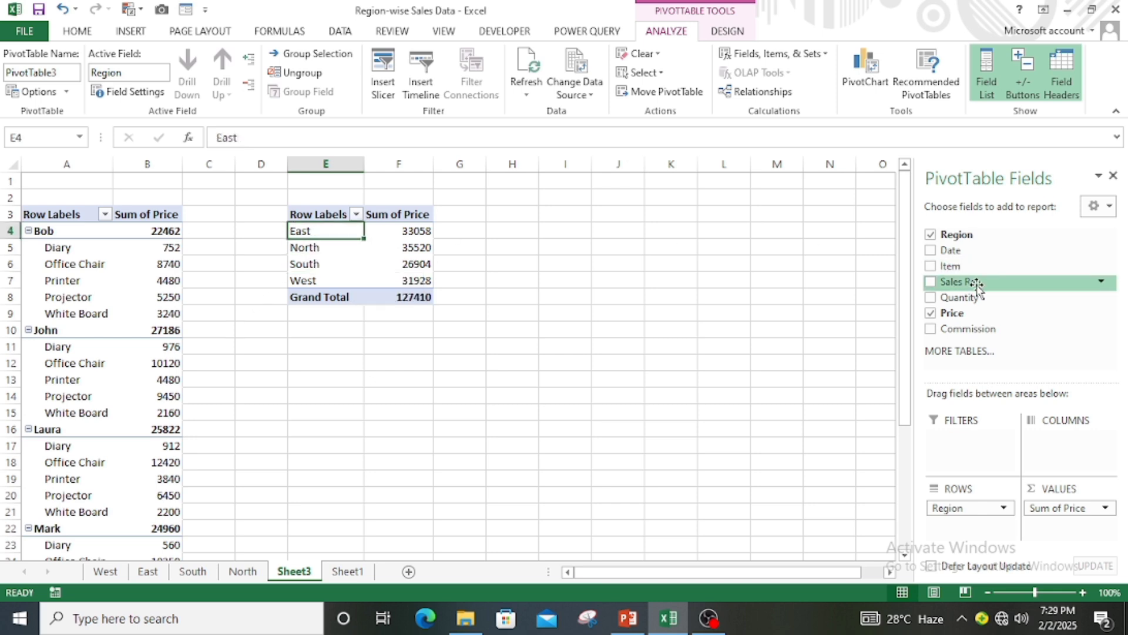
{"action": "right_click", "coordinate": [955, 285]}
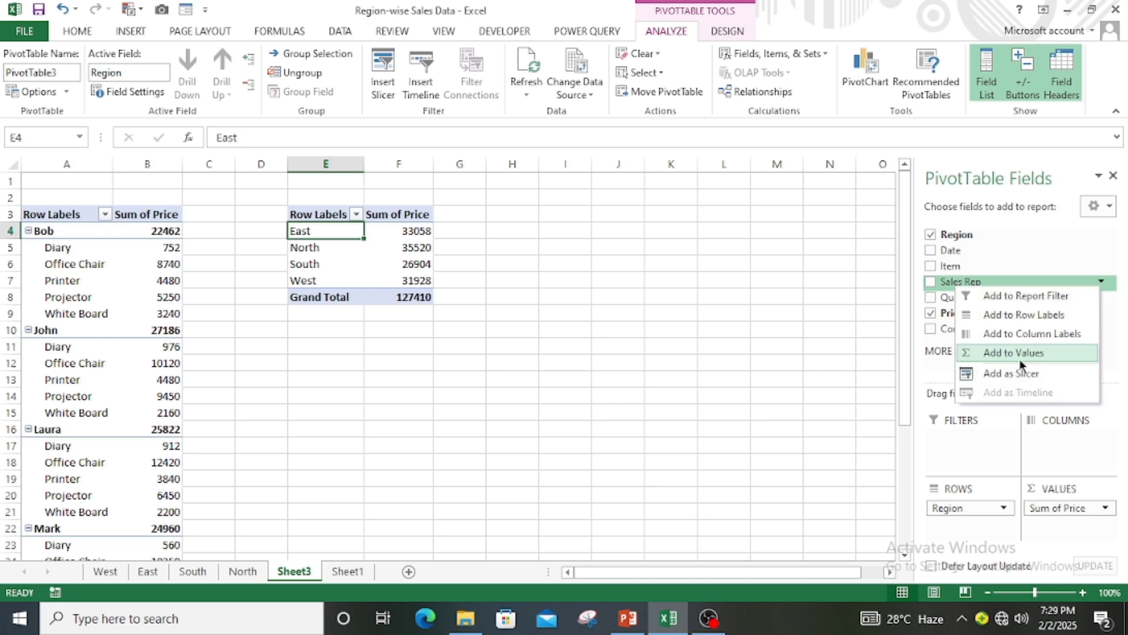
{"action": "left_click", "coordinate": [1001, 371]}
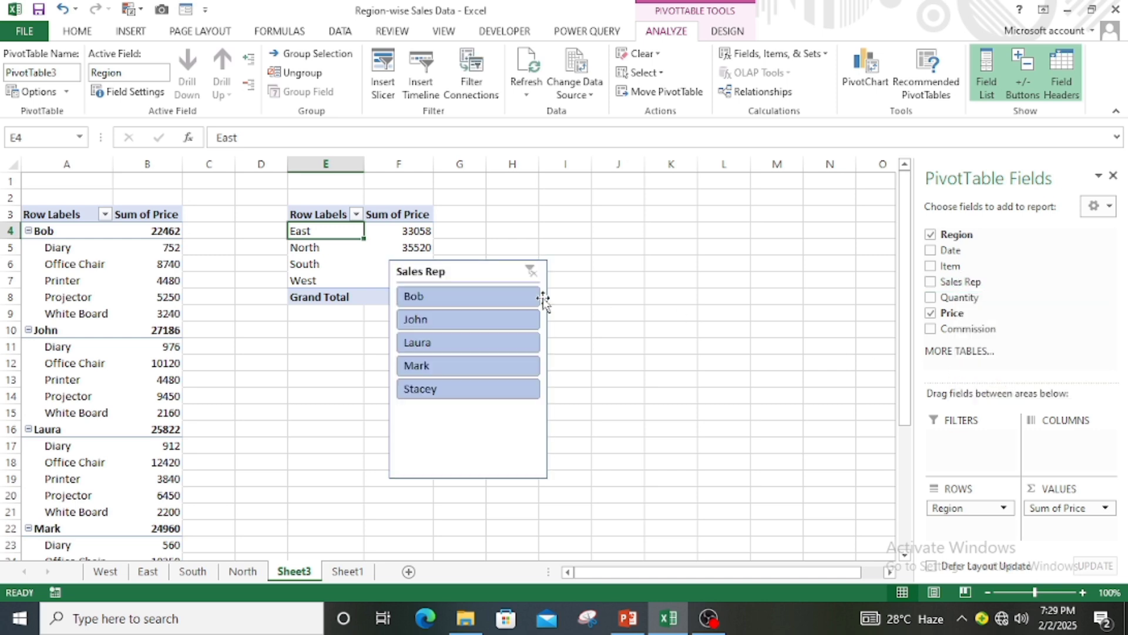
{"action": "left_click_drag", "start_coordinate": [457, 275], "coordinate": [539, 185]}
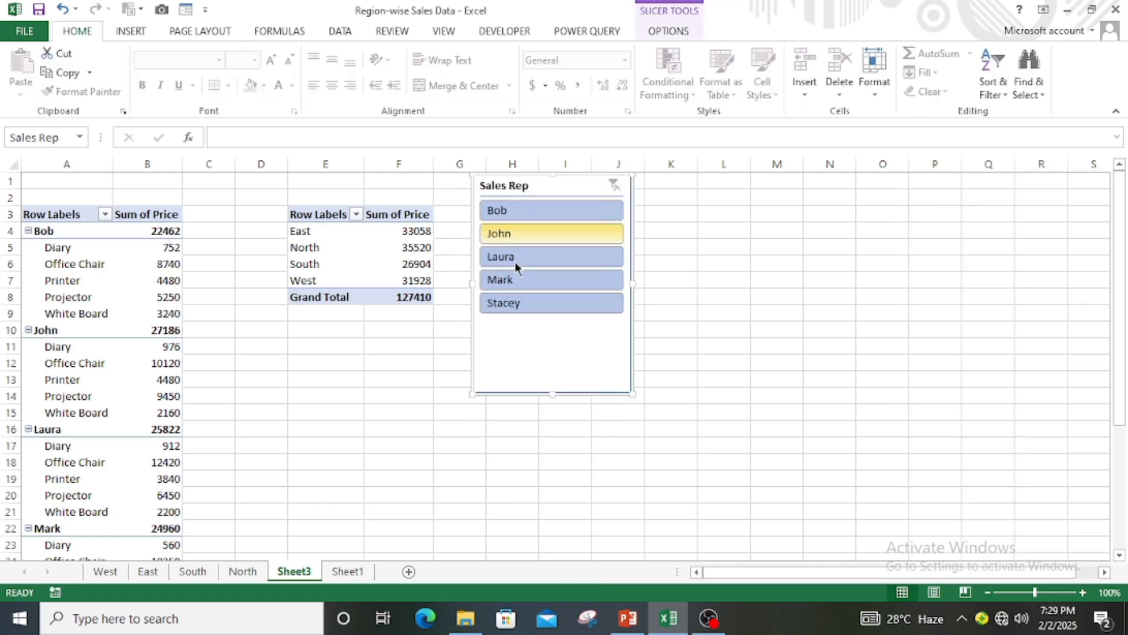
- Filter the region PivotTable to the first sales rep listed in the Sales Rep slicer
{"action": "left_click", "coordinate": [539, 216]}
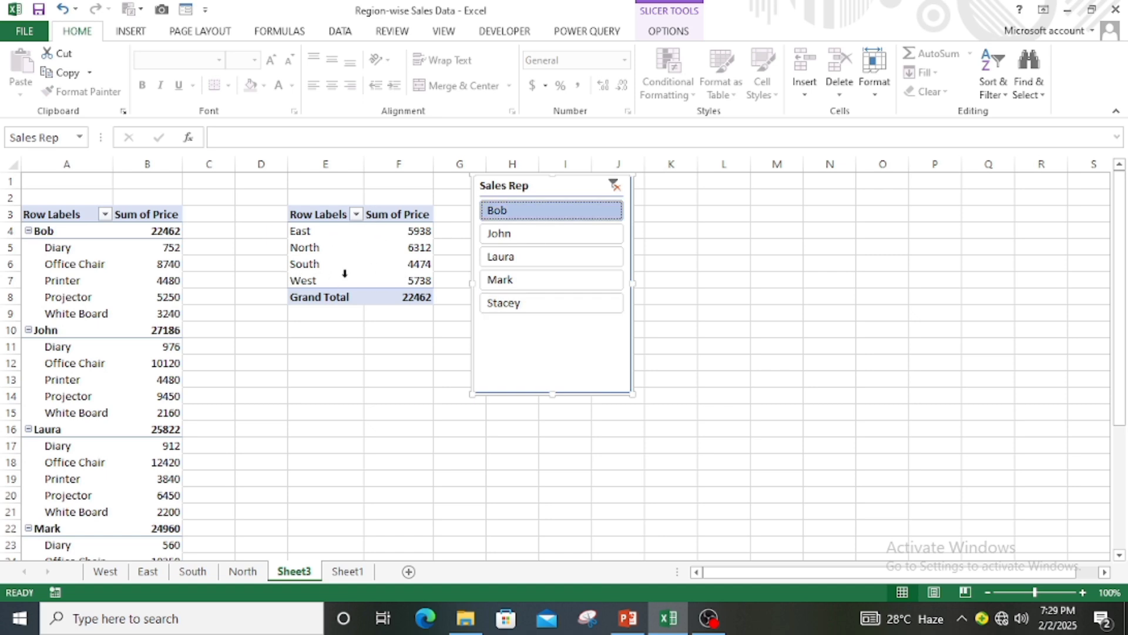
- Filter the region PivotTable to the second and then the third sales rep in the slicer, comparing it with the item PivotTable
{"action": "left_click", "coordinate": [528, 240]}
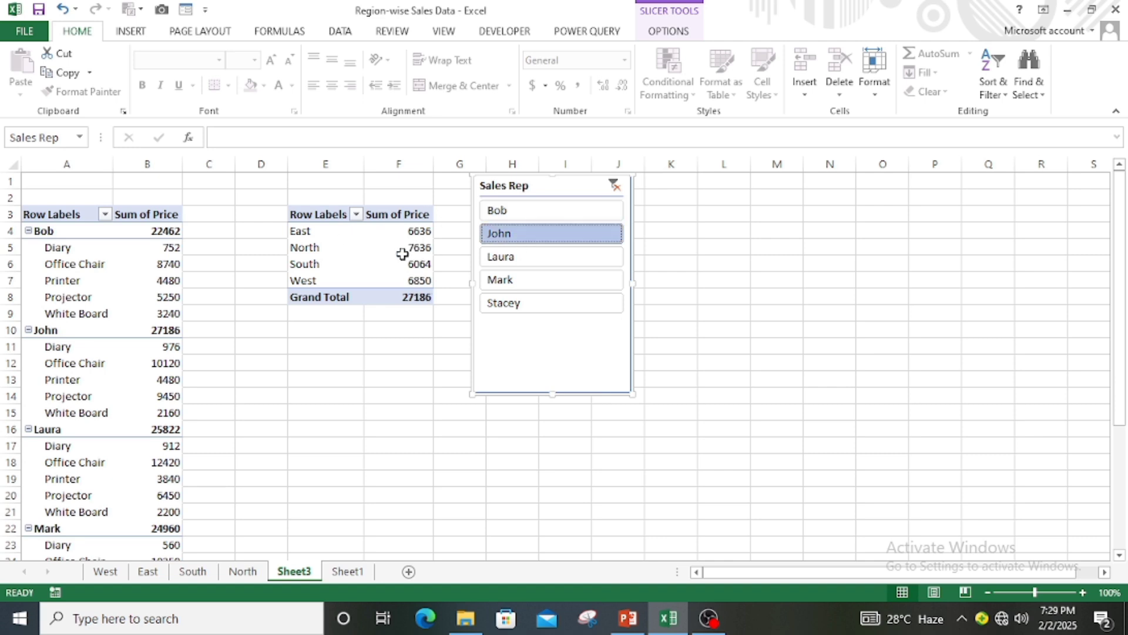
{"action": "mouse_move", "coordinate": [399, 253]}
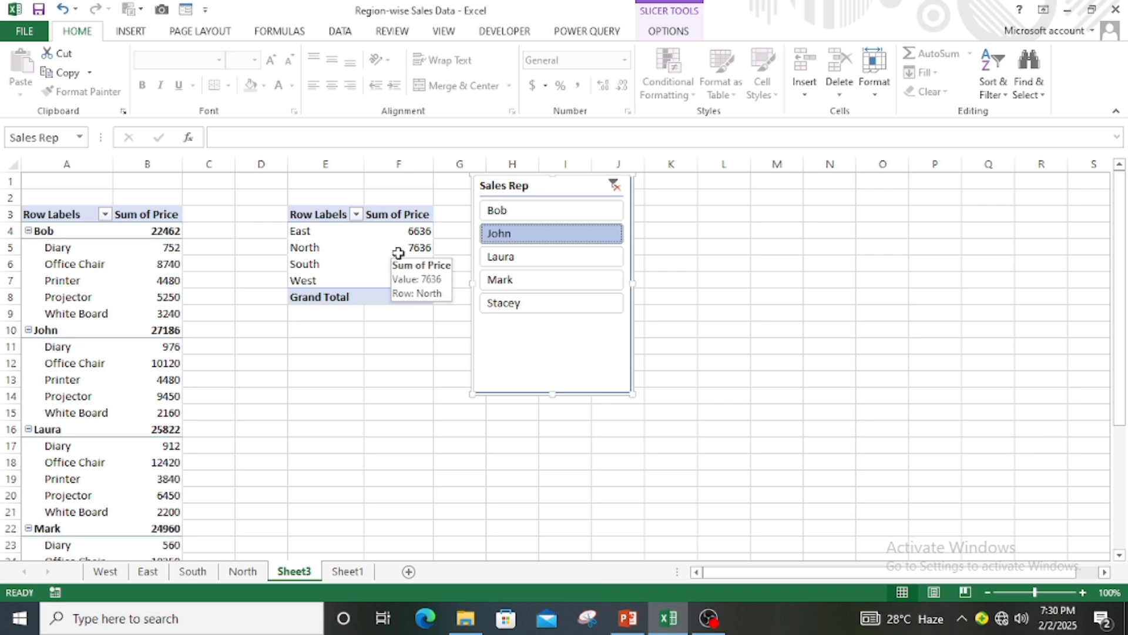
{"action": "left_click", "coordinate": [515, 257]}
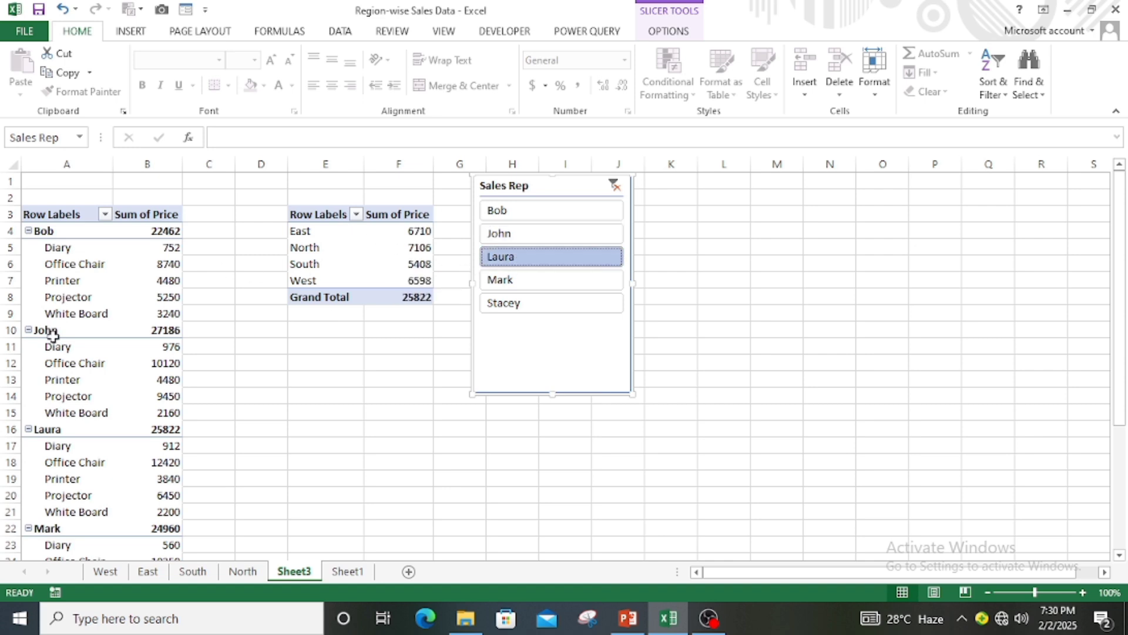
{"action": "left_click", "coordinate": [60, 283]}
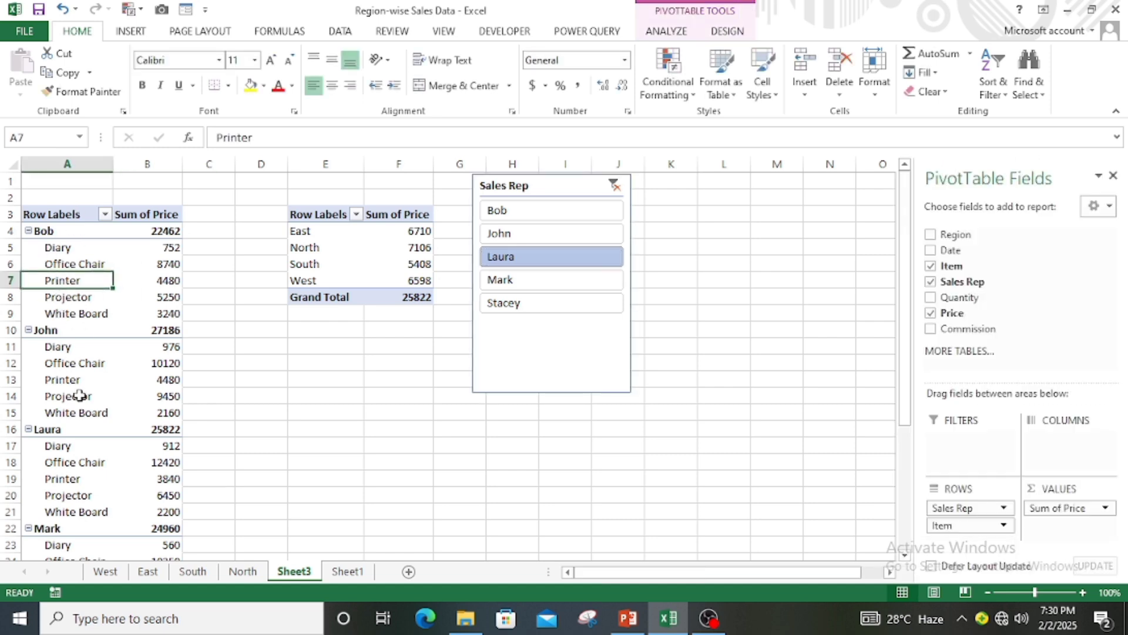
{"action": "left_click", "coordinate": [388, 241]}
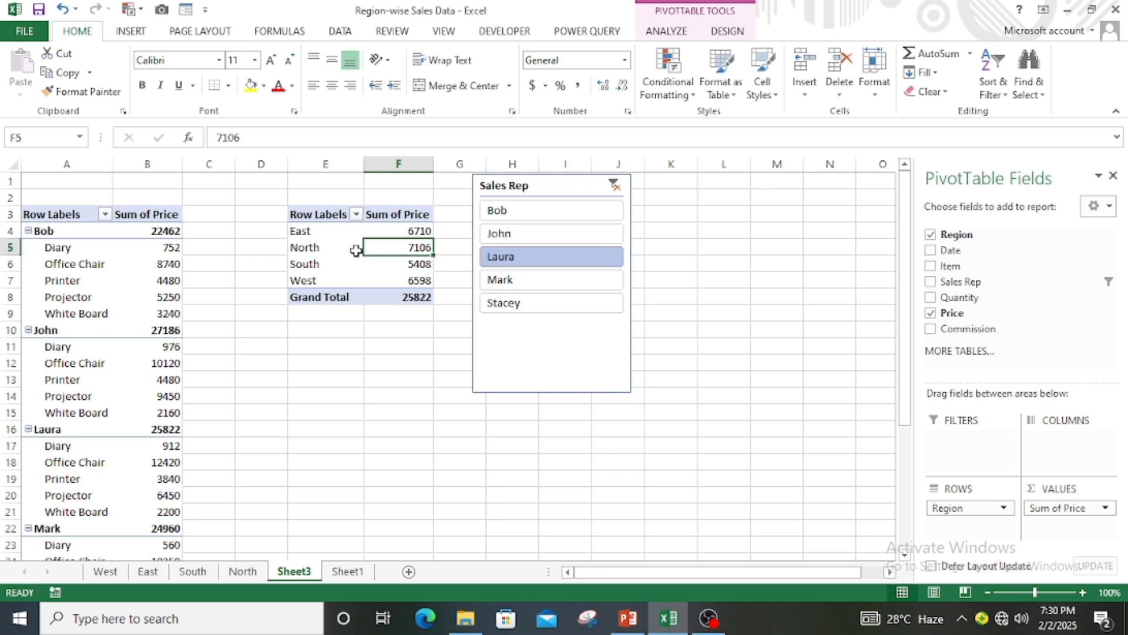
{"action": "left_click", "coordinate": [53, 290]}
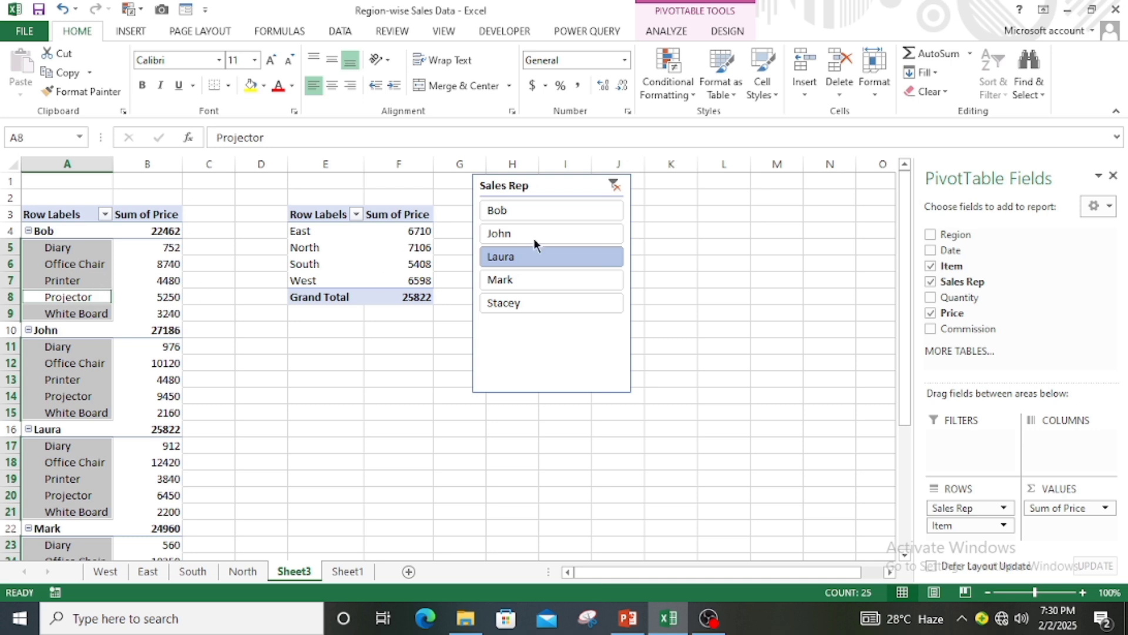
- Switch the Sales Rep slicer between the first and second reps, ending on the first, and check which PivotTable responds
{"action": "left_click", "coordinate": [570, 210]}
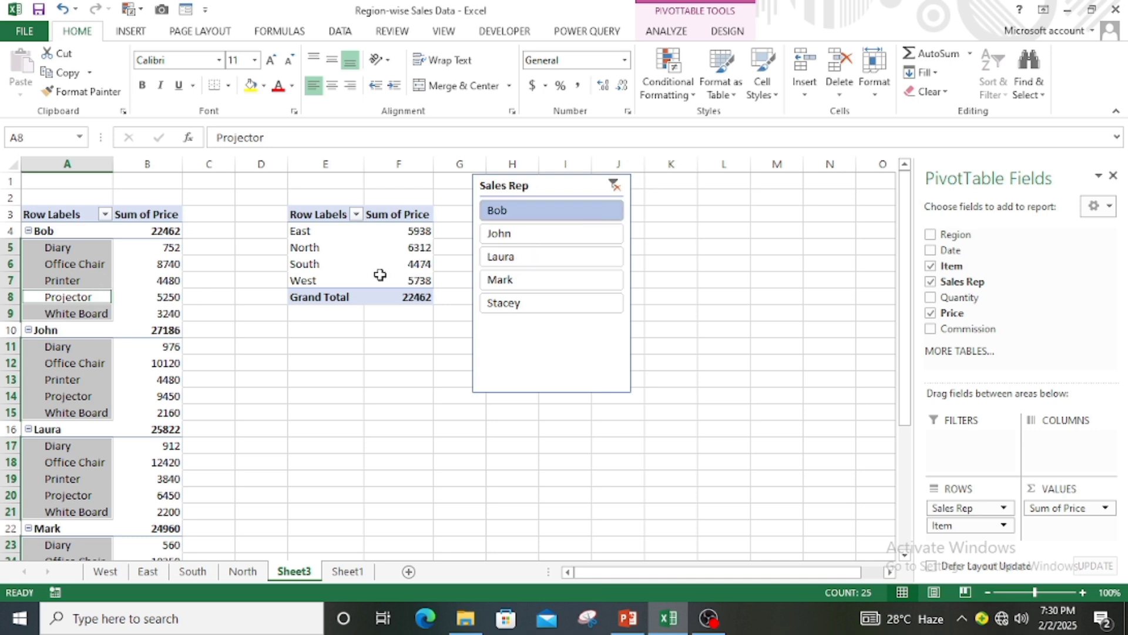
{"action": "left_click", "coordinate": [535, 235]}
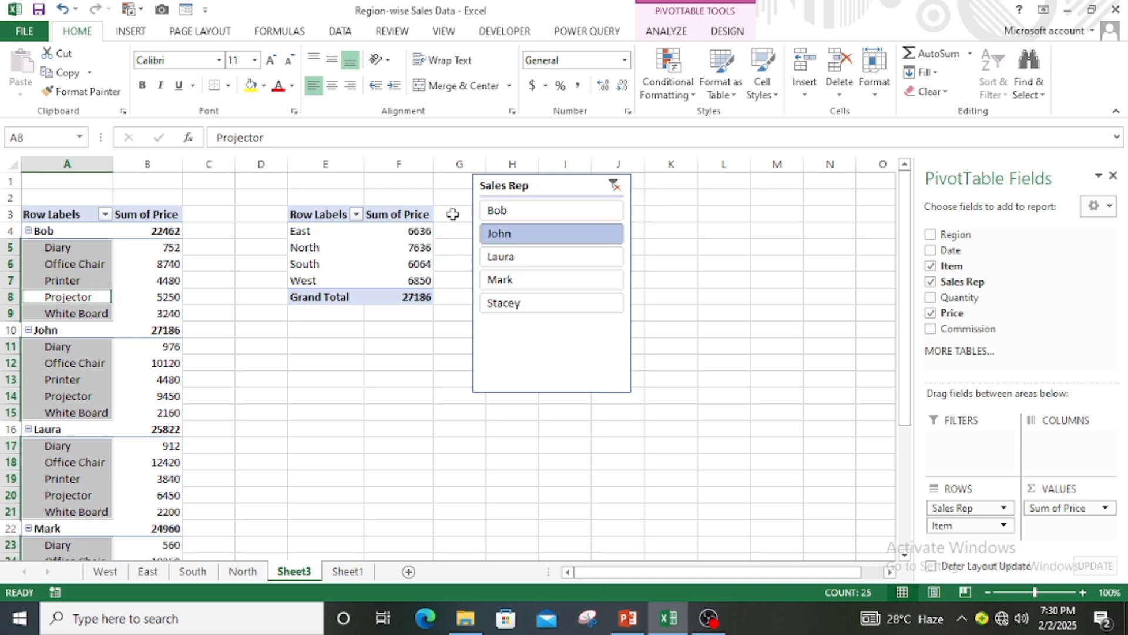
{"action": "left_click", "coordinate": [407, 250]}
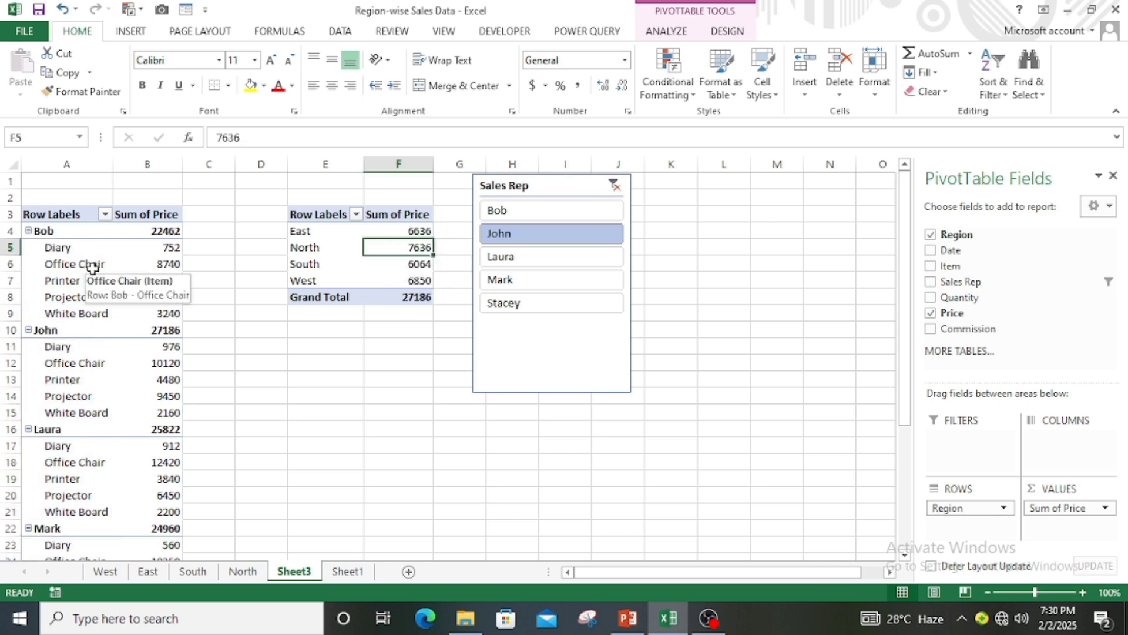
{"action": "left_click", "coordinate": [512, 217]}
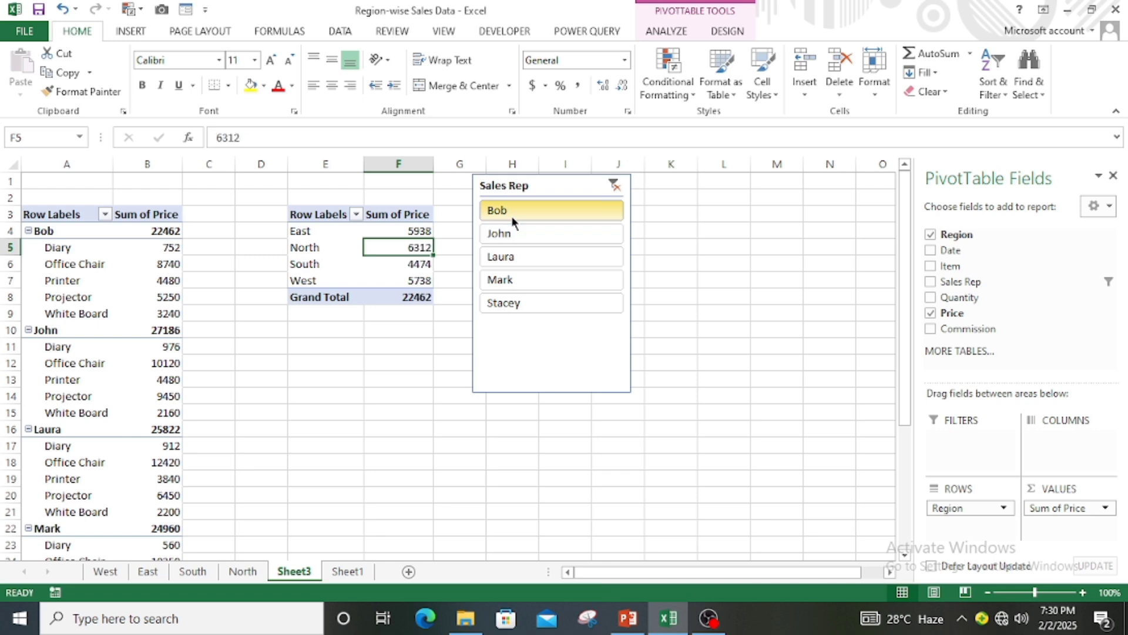
{"action": "left_click", "coordinate": [400, 229]}
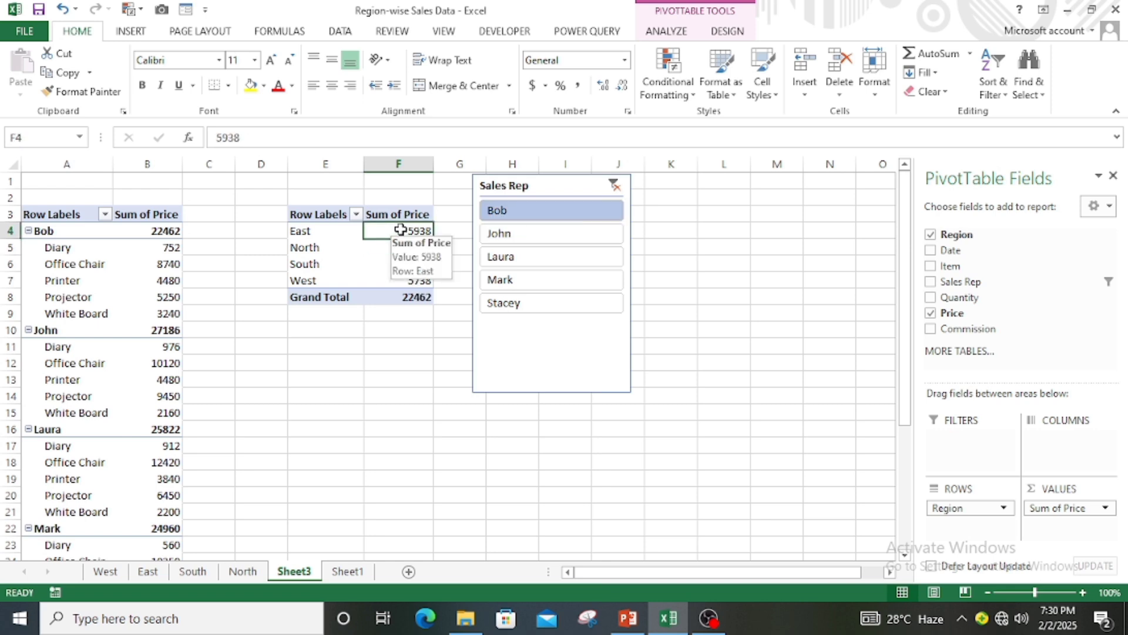
{"action": "left_click", "coordinate": [128, 266]}
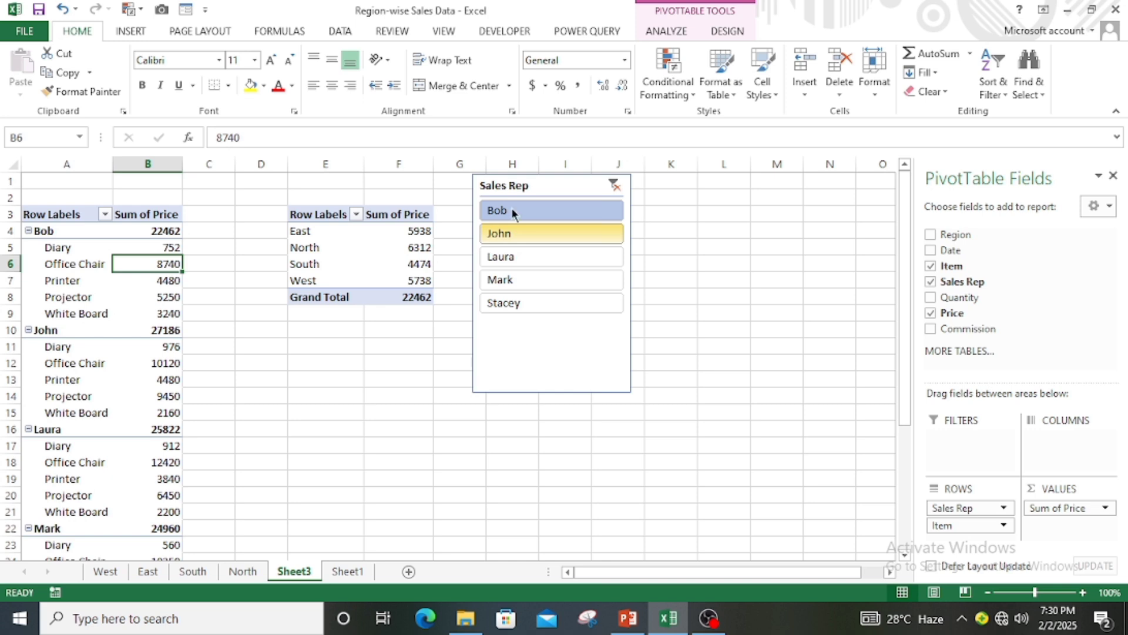
- Connect the Sales Rep slicer to PivotTable2 as well as PivotTable3 through its report connections
{"action": "right_click", "coordinate": [530, 188]}
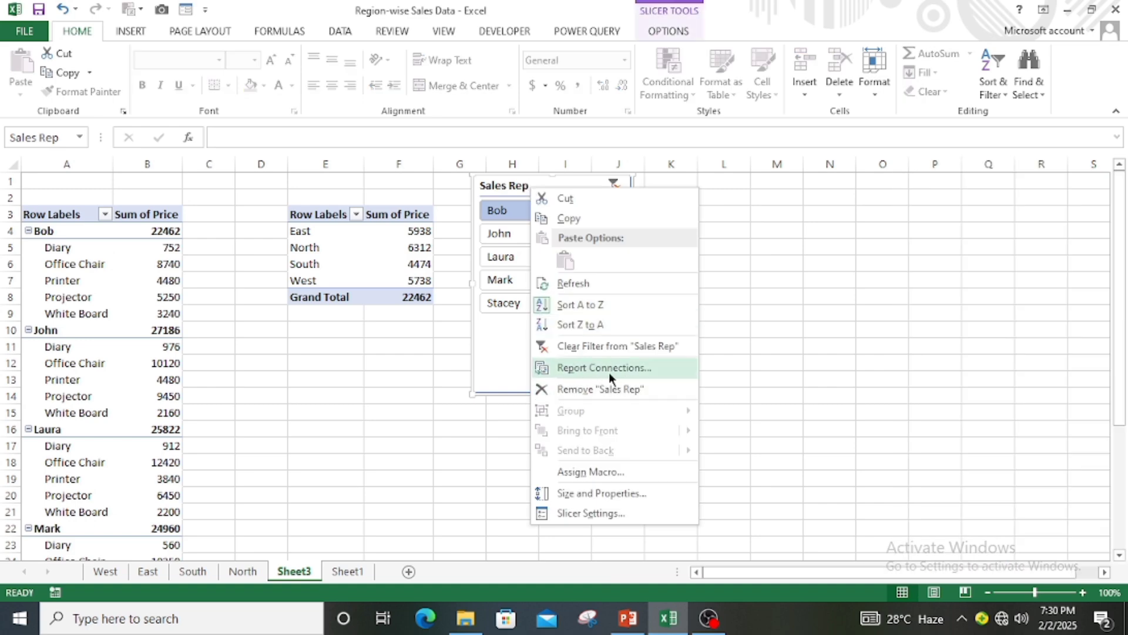
{"action": "left_click", "coordinate": [892, 269]}
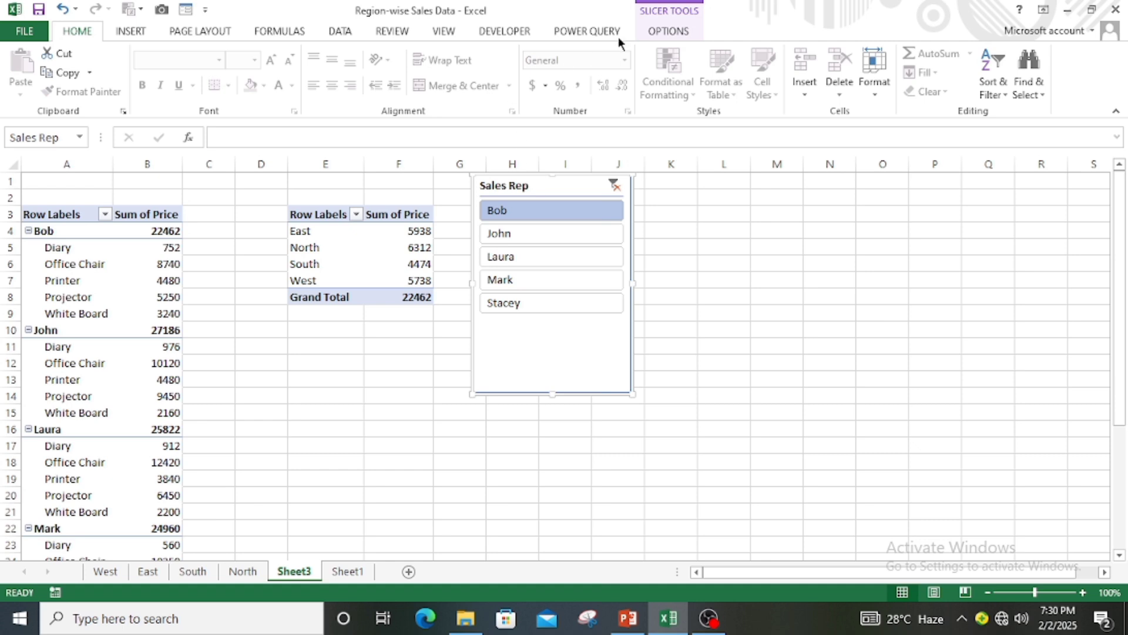
{"action": "left_click", "coordinate": [668, 31]}
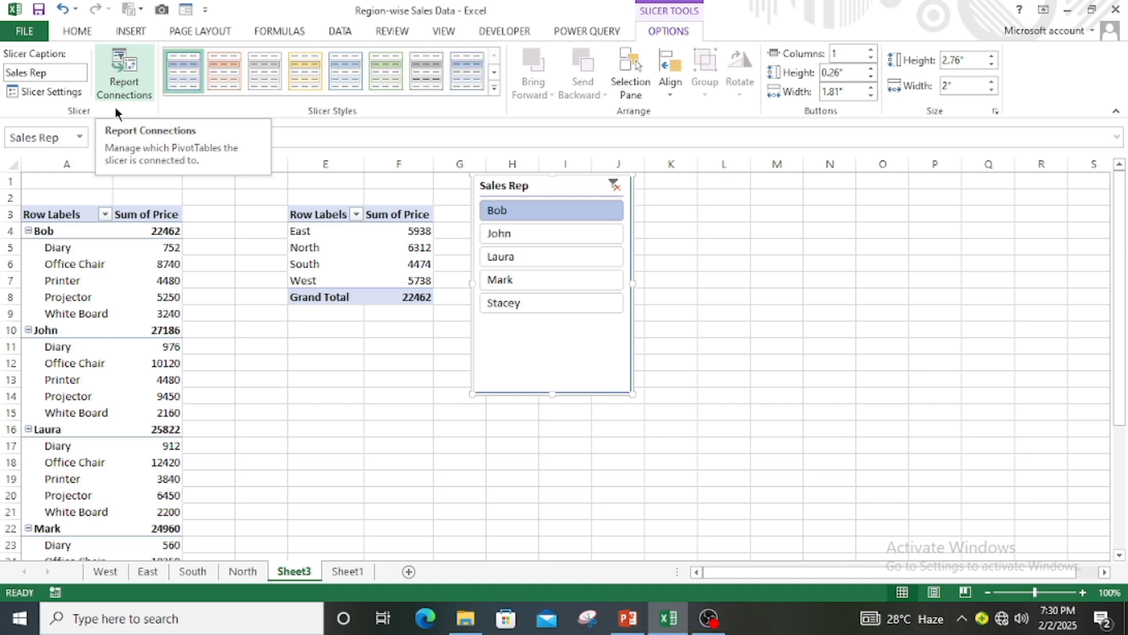
{"action": "left_click", "coordinate": [123, 75]}
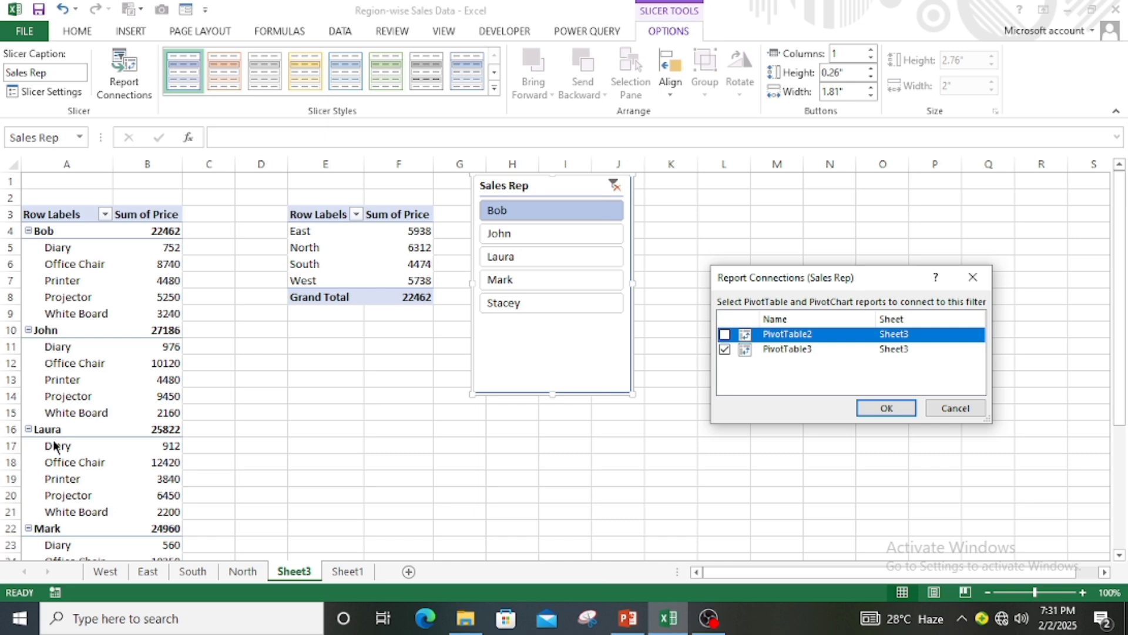
{"action": "left_click", "coordinate": [725, 336]}
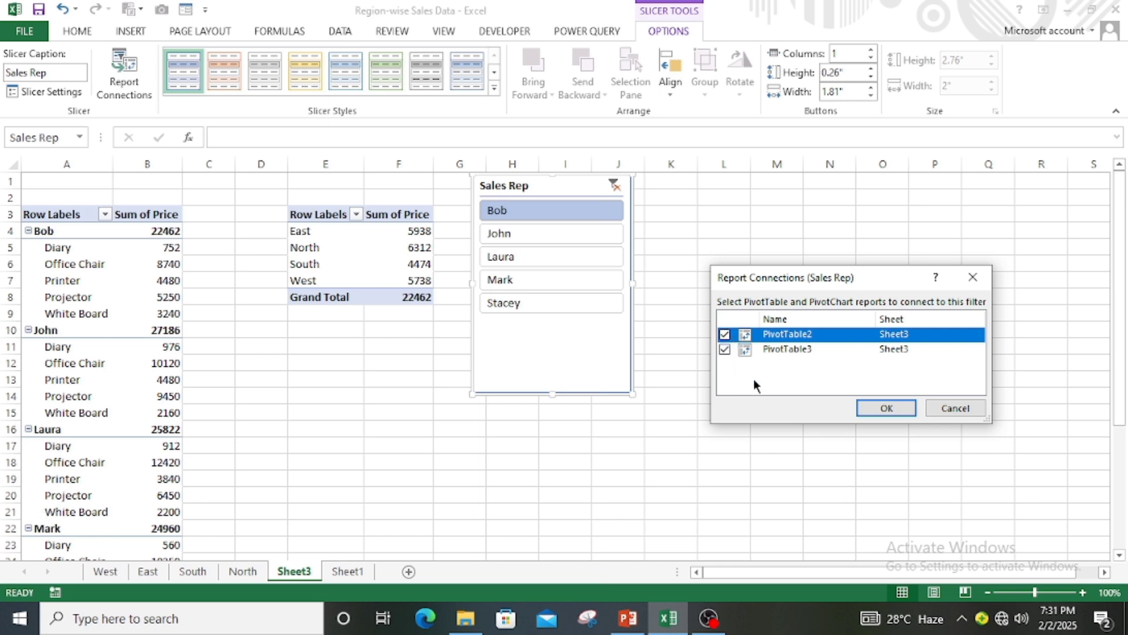
{"action": "left_click", "coordinate": [887, 408]}
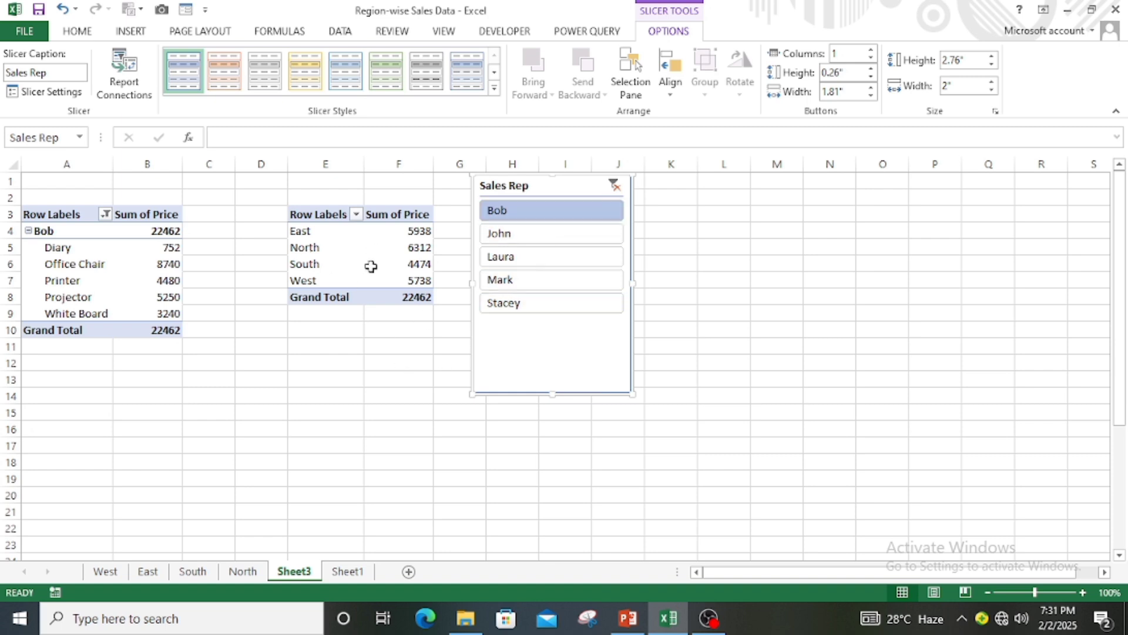
- Filter both PivotTables to the second sales rep with the slicer, and clear the Sales Rep filter
{"action": "mouse_move", "coordinate": [397, 250]}
{"action": "left_click", "coordinate": [522, 236]}
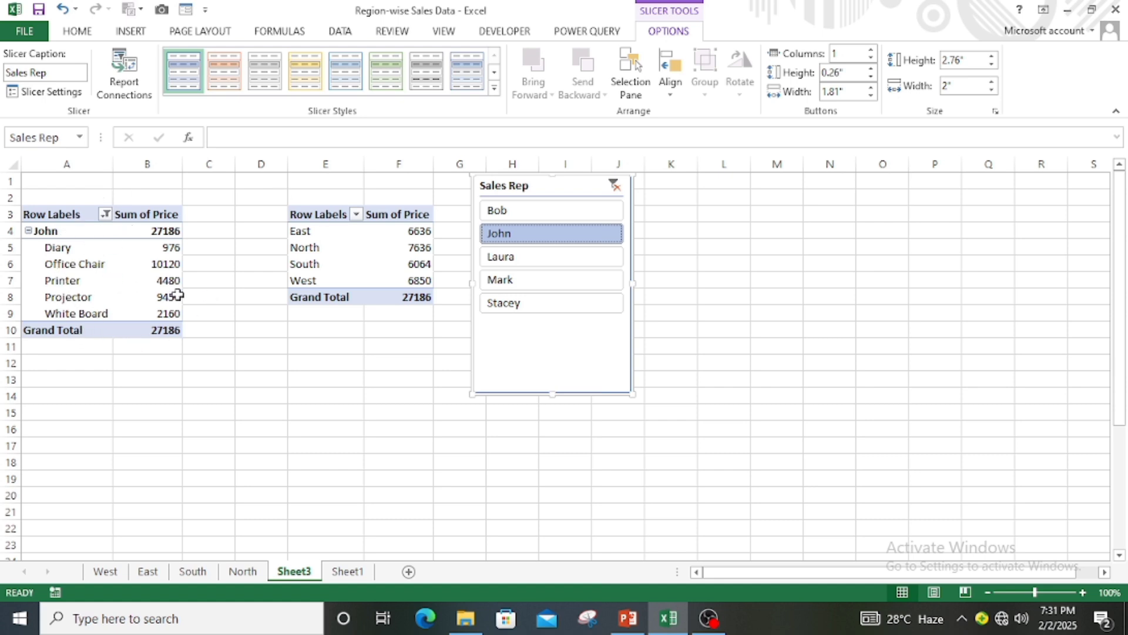
{"action": "left_click", "coordinate": [615, 187]}
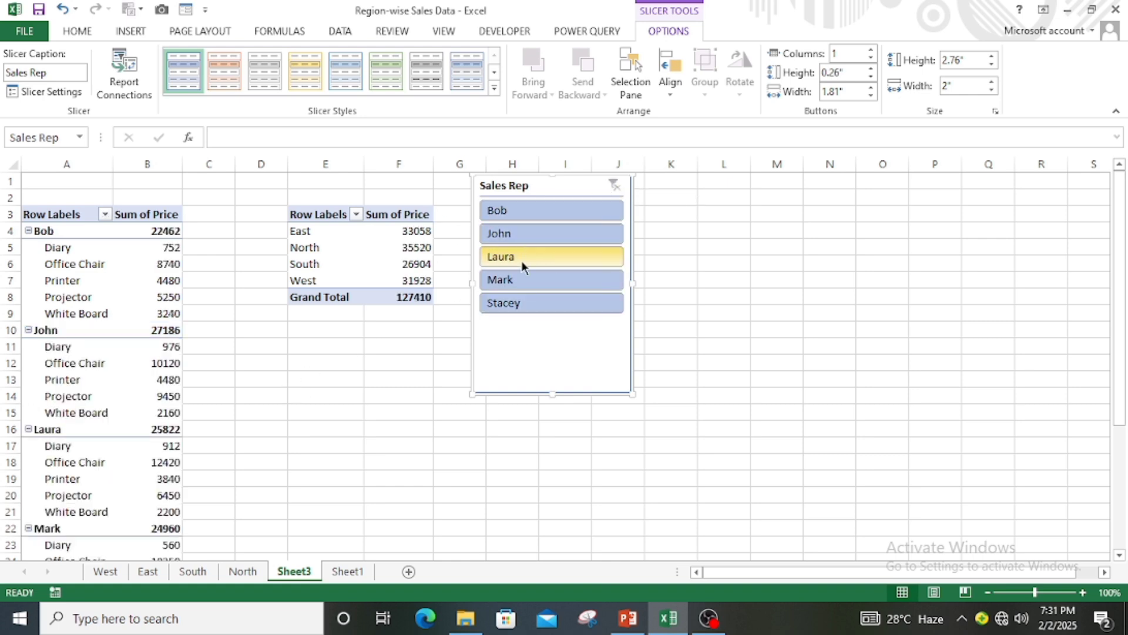
- Move the Sales Rep slicer directly beside the region PivotTable at column G, and select that PivotTable's region labels
{"action": "left_click_drag", "start_coordinate": [525, 185], "coordinate": [490, 185]}
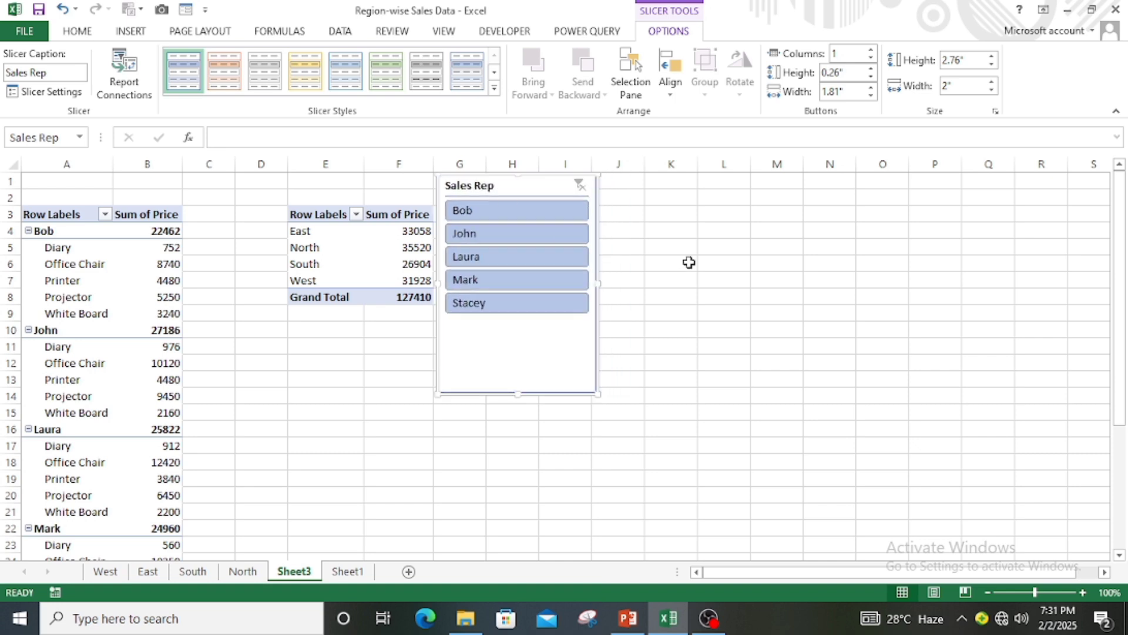
{"action": "left_click", "coordinate": [688, 262]}
{"action": "left_click_drag", "start_coordinate": [315, 264], "coordinate": [317, 282]}
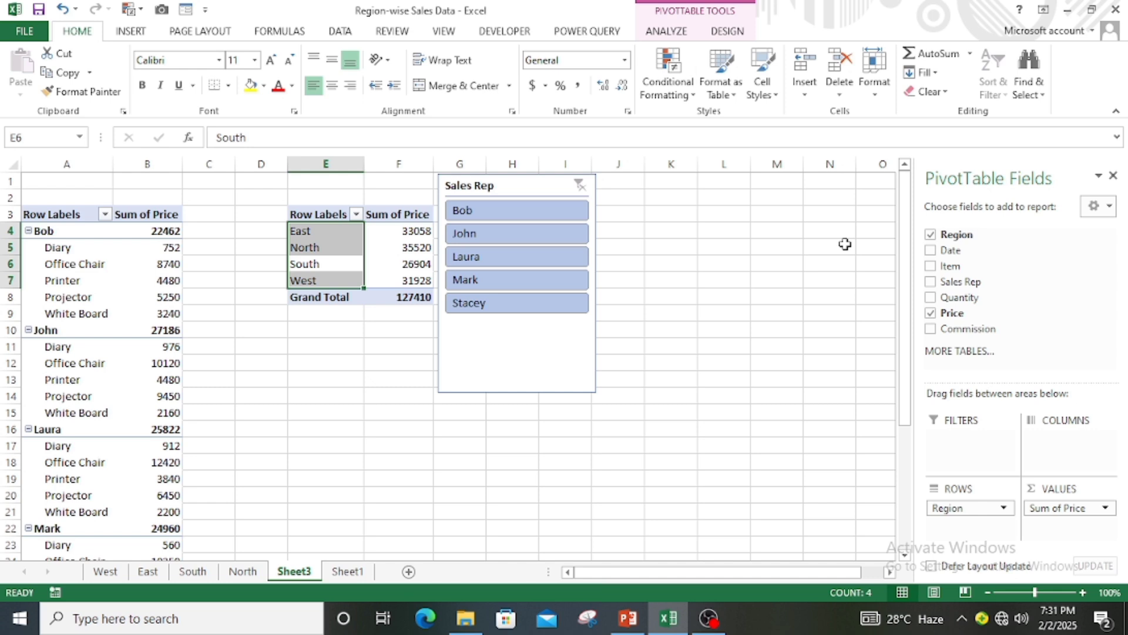
- Try a Date slicer for the region PivotTable beside the Sales Rep slicer, and delete it
{"action": "right_click", "coordinate": [953, 253]}
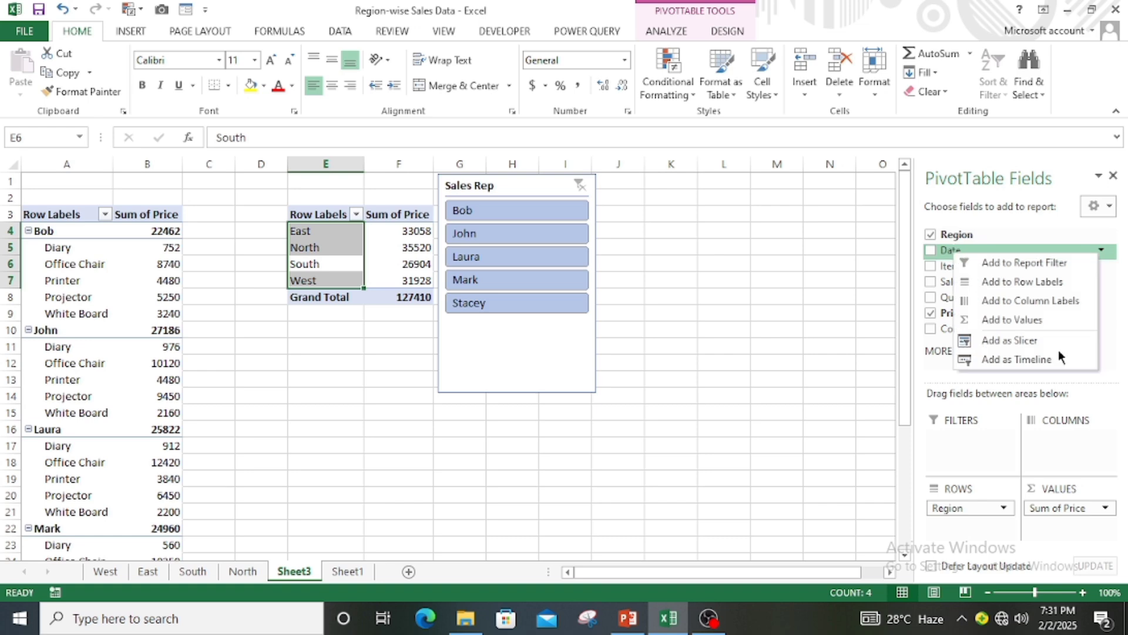
{"action": "left_click", "coordinate": [1012, 343]}
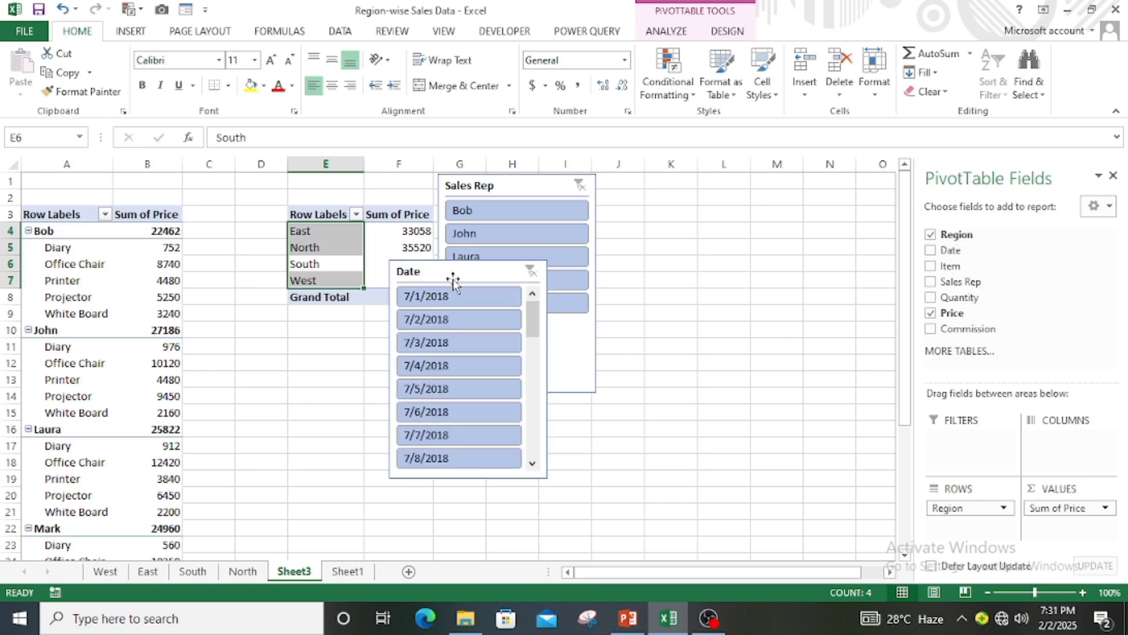
{"action": "left_click_drag", "start_coordinate": [454, 272], "coordinate": [667, 189]}
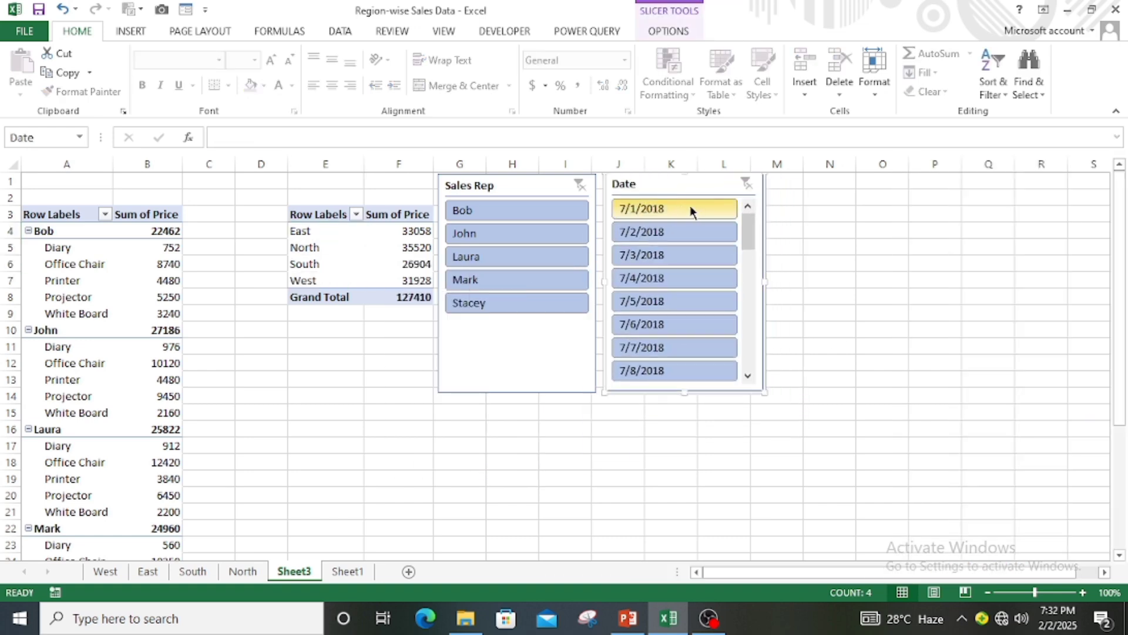
{"action": "key", "text": "Delete"}
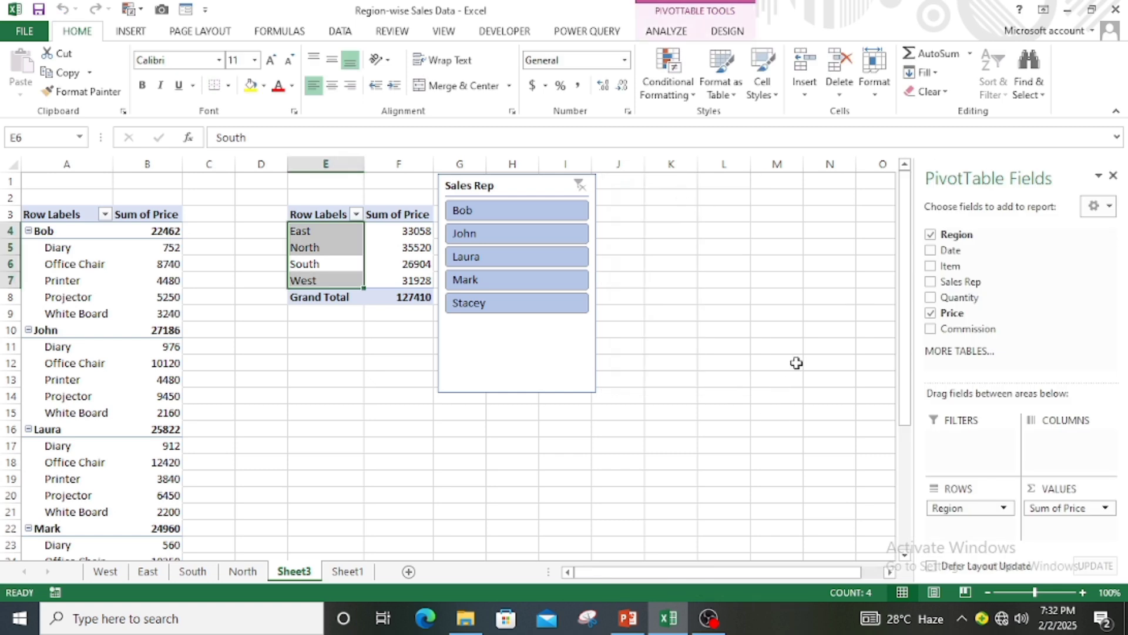
- Add an Item slicer to the region PivotTable and place it beside the Sales Rep slicer, starting near column J
{"action": "right_click", "coordinate": [938, 268]}
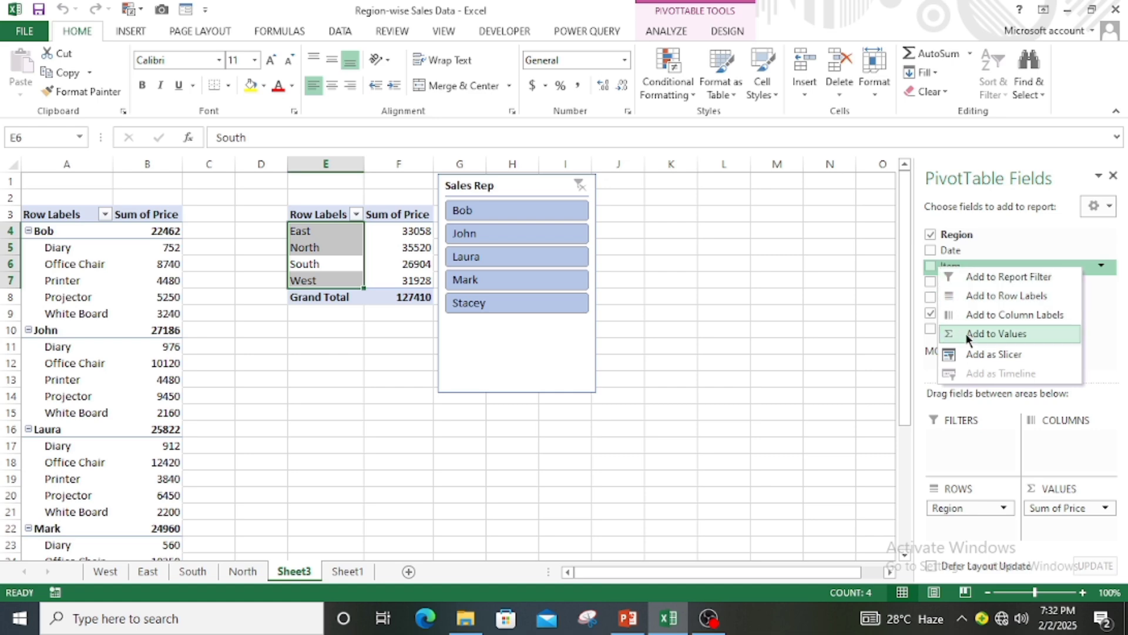
{"action": "left_click", "coordinate": [976, 353]}
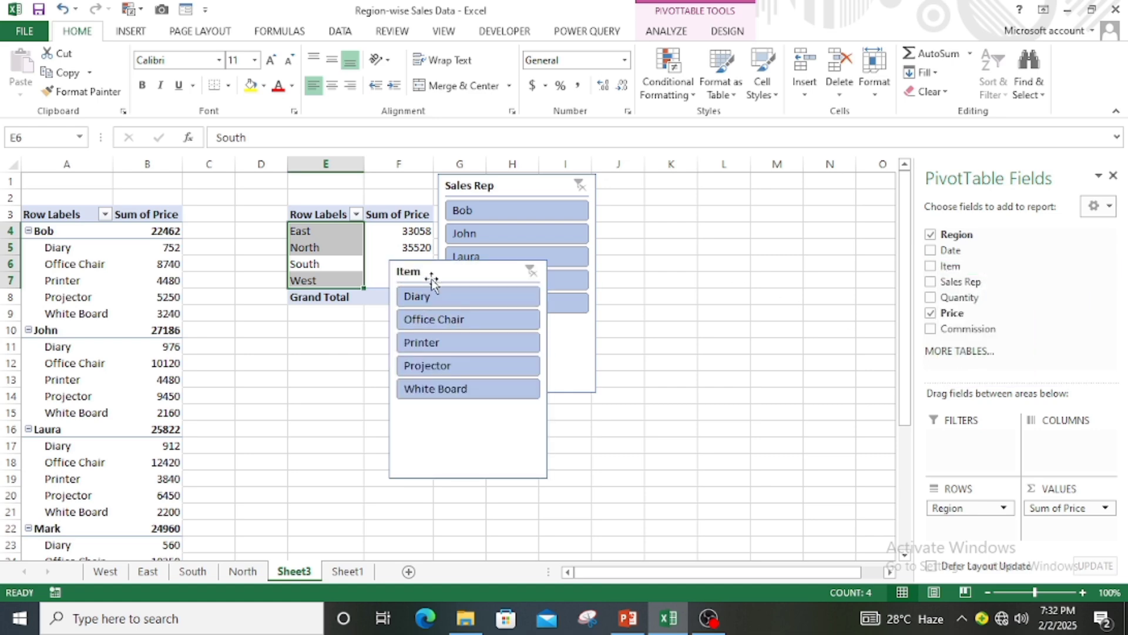
{"action": "left_click_drag", "start_coordinate": [443, 274], "coordinate": [646, 184]}
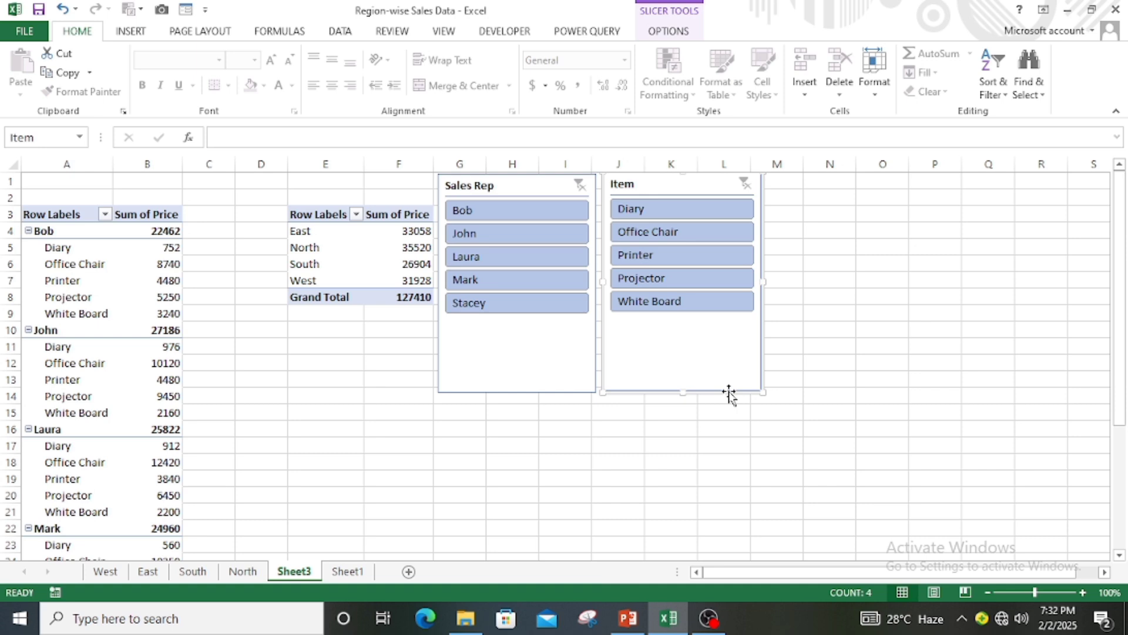
{"action": "left_click", "coordinate": [880, 328]}
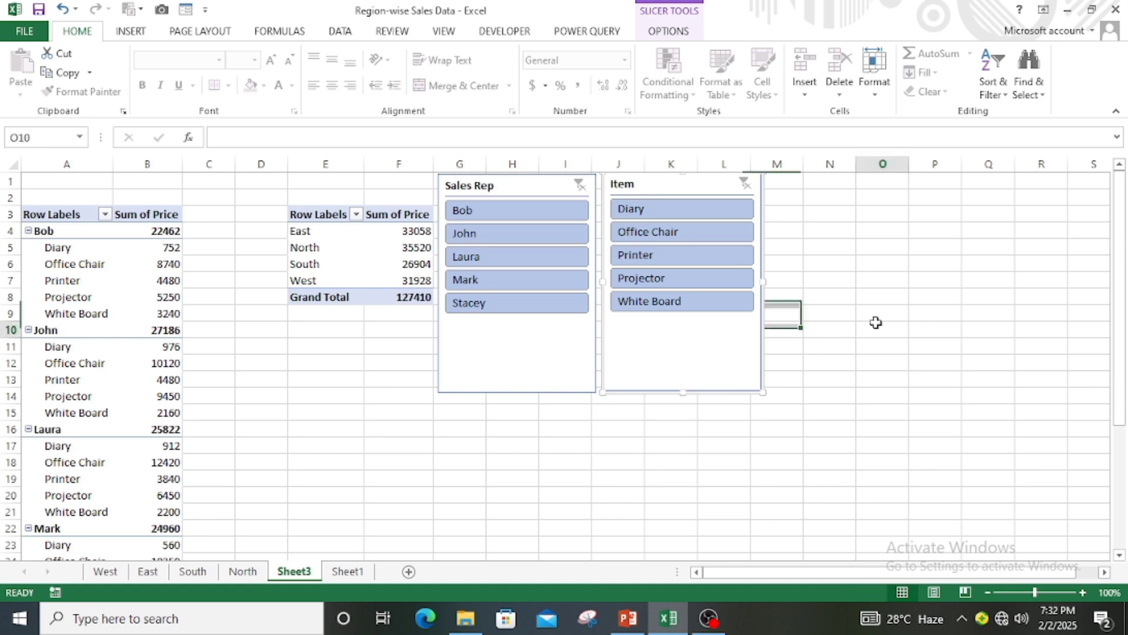
- Alternate the Item slicer between Diary and Office Chair to compare regional sums, leaving the region PivotTable filtered to Diary
{"action": "left_click", "coordinate": [669, 216]}
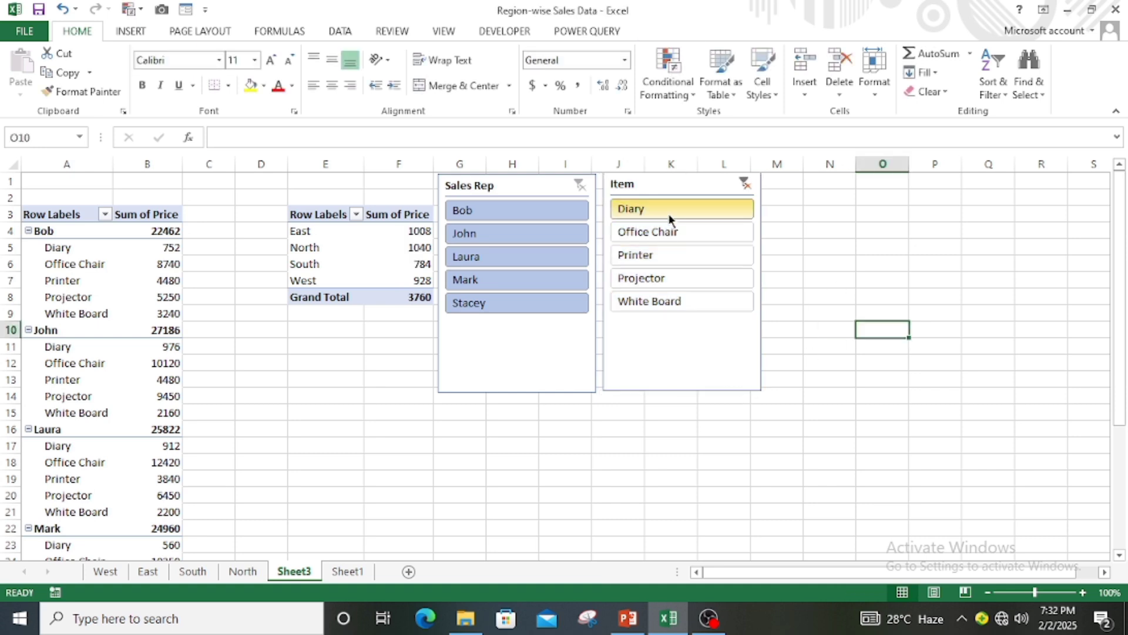
{"action": "left_click", "coordinate": [658, 234]}
{"action": "left_click", "coordinate": [668, 209]}
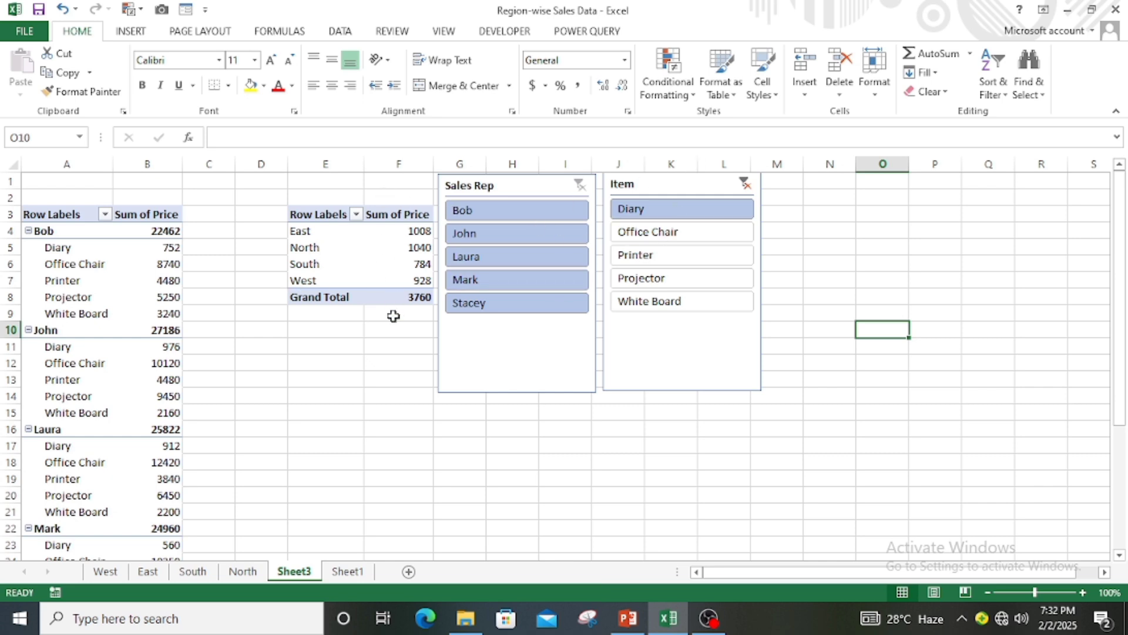
{"action": "left_click", "coordinate": [660, 229]}
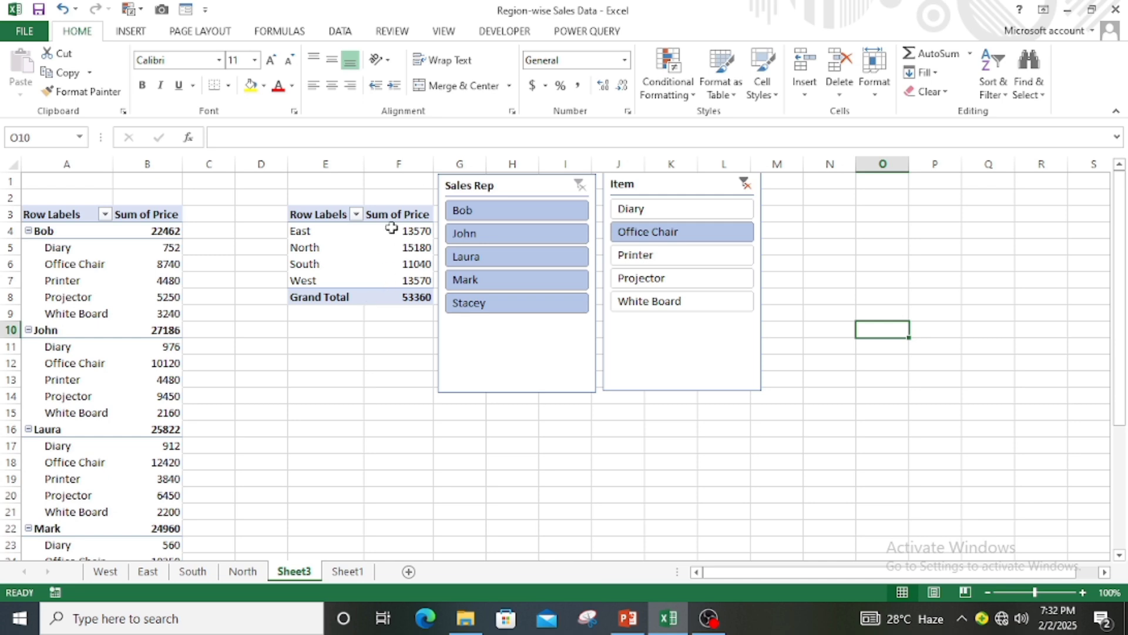
{"action": "mouse_move", "coordinate": [398, 292]}
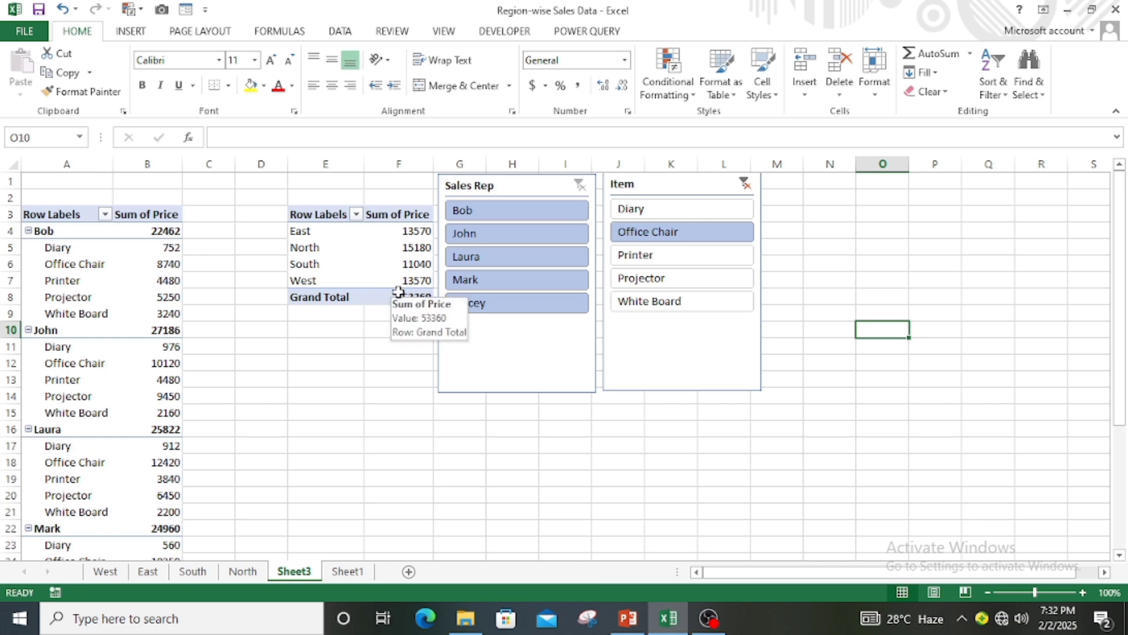
{"action": "left_click", "coordinate": [674, 208]}
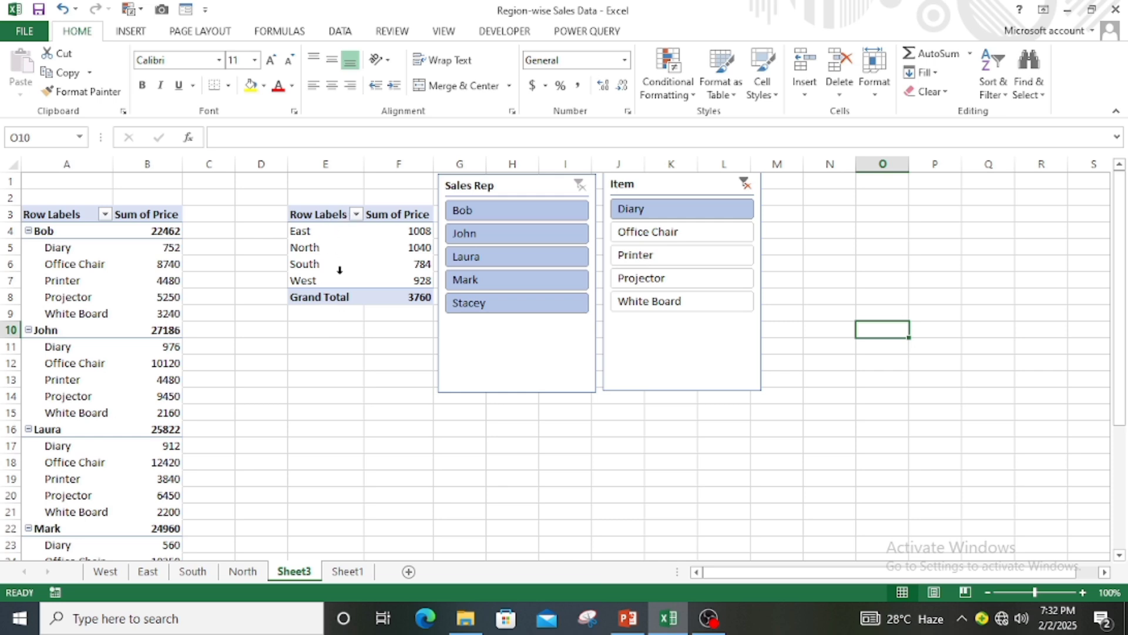
- Connect the Item slicer to PivotTable2 through its report connections so it filters both PivotTables
{"action": "left_click_drag", "start_coordinate": [62, 362], "coordinate": [54, 346]}
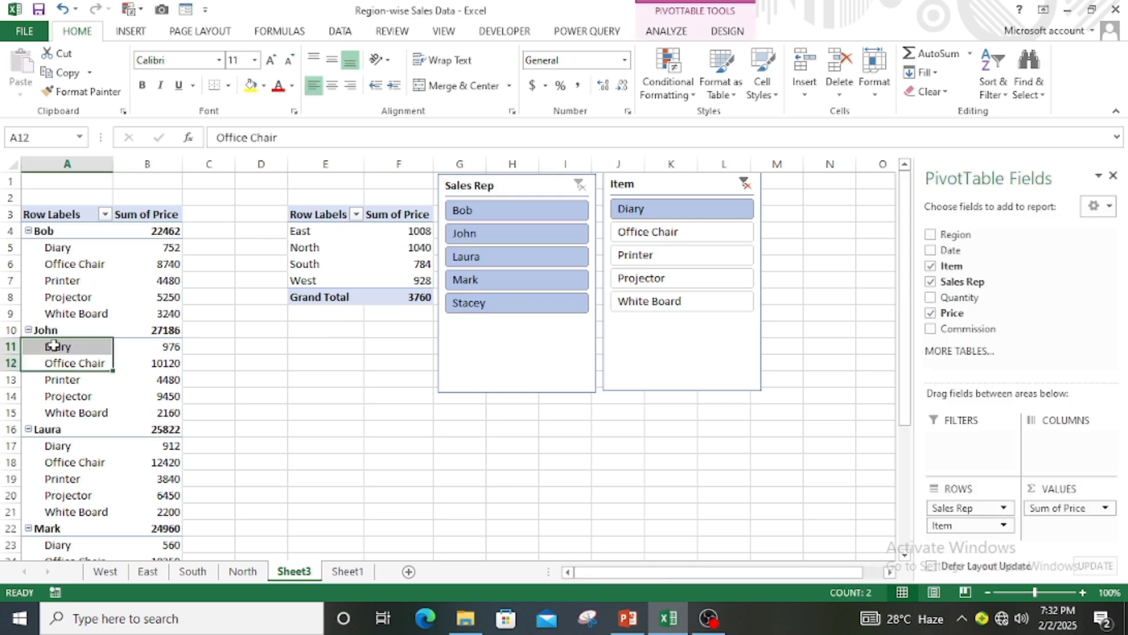
{"action": "left_click", "coordinate": [690, 184]}
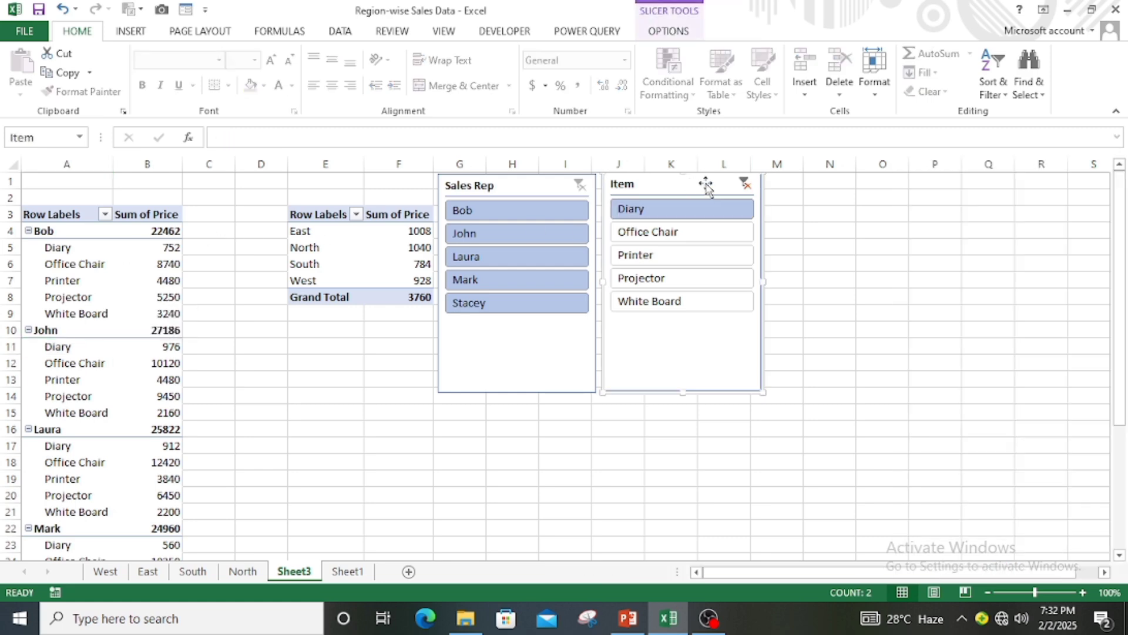
{"action": "left_click", "coordinate": [670, 31]}
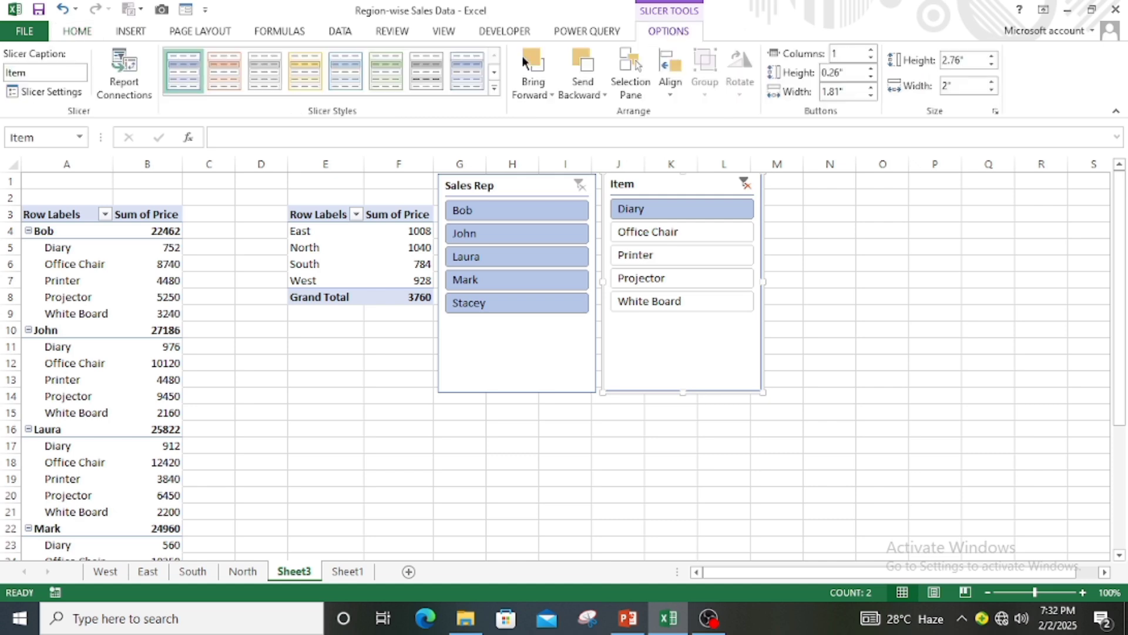
{"action": "right_click", "coordinate": [650, 185]}
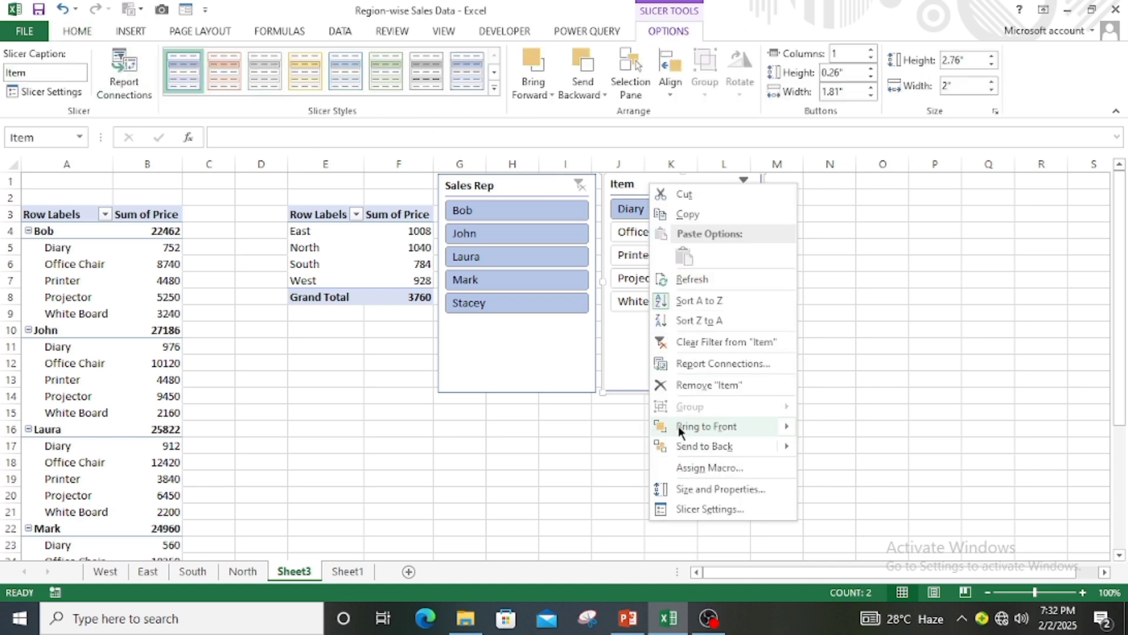
{"action": "left_click", "coordinate": [700, 365]}
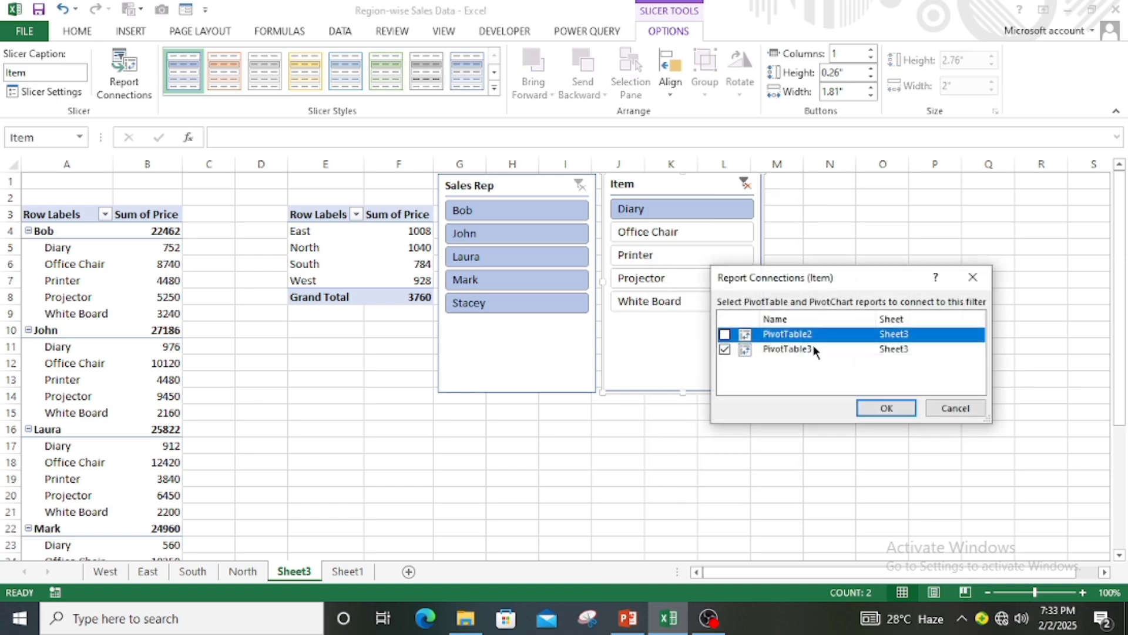
{"action": "left_click", "coordinate": [724, 334]}
{"action": "left_click", "coordinate": [886, 408]}
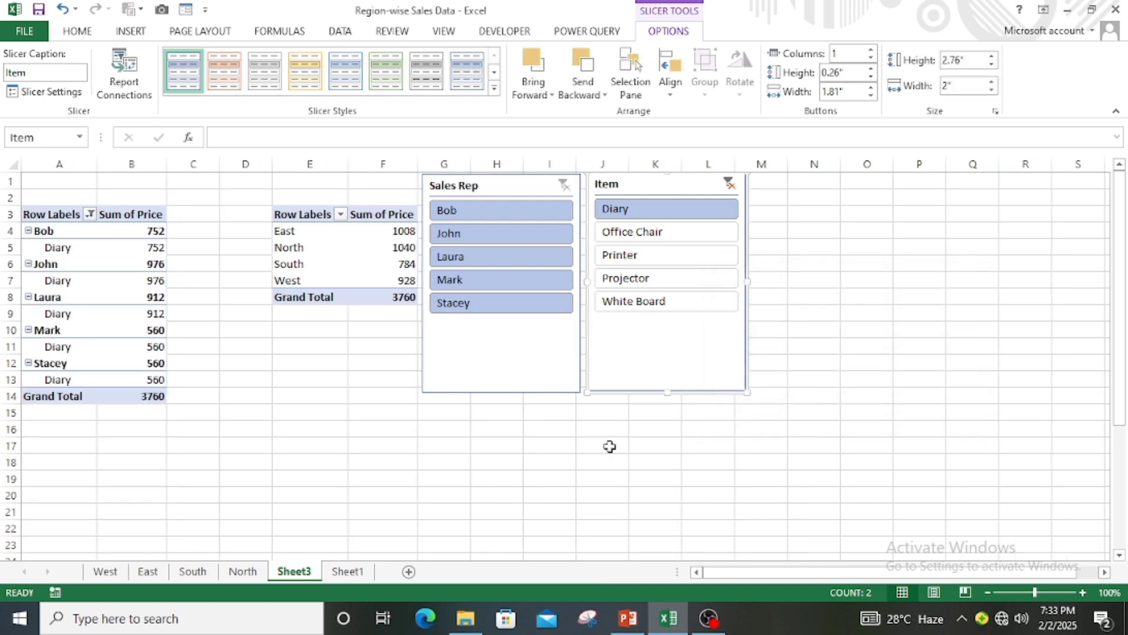
- Filter both PivotTables to Office Chair with the Item slicer, and clear the Item filter
{"action": "left_click", "coordinate": [610, 447]}
{"action": "left_click", "coordinate": [641, 235]}
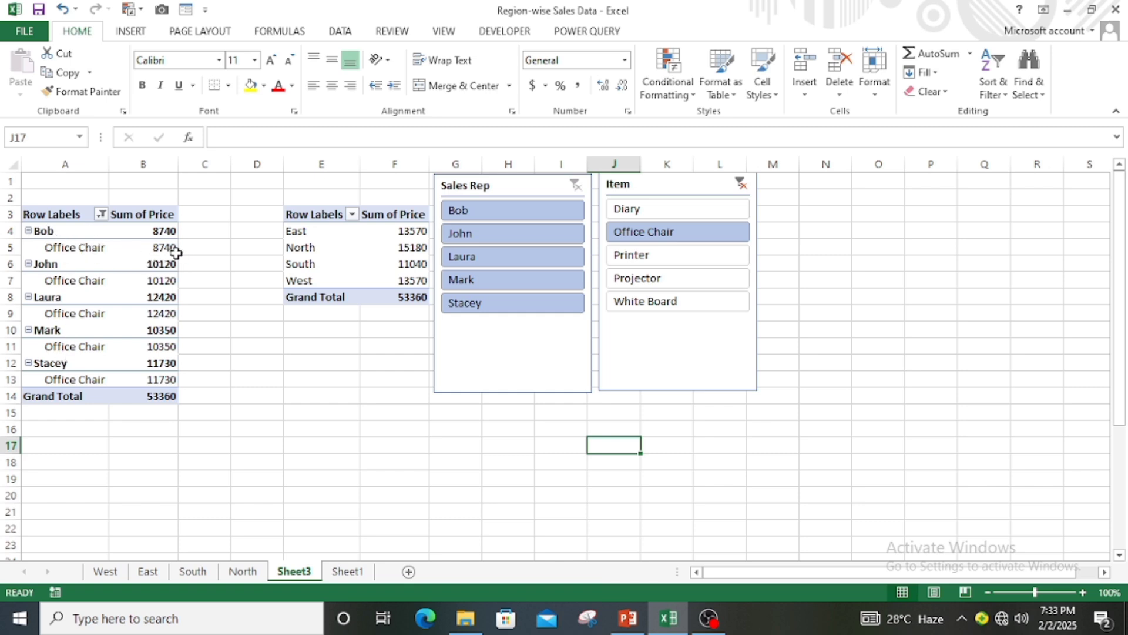
{"action": "mouse_move", "coordinate": [167, 250]}
{"action": "left_click", "coordinate": [741, 184]}
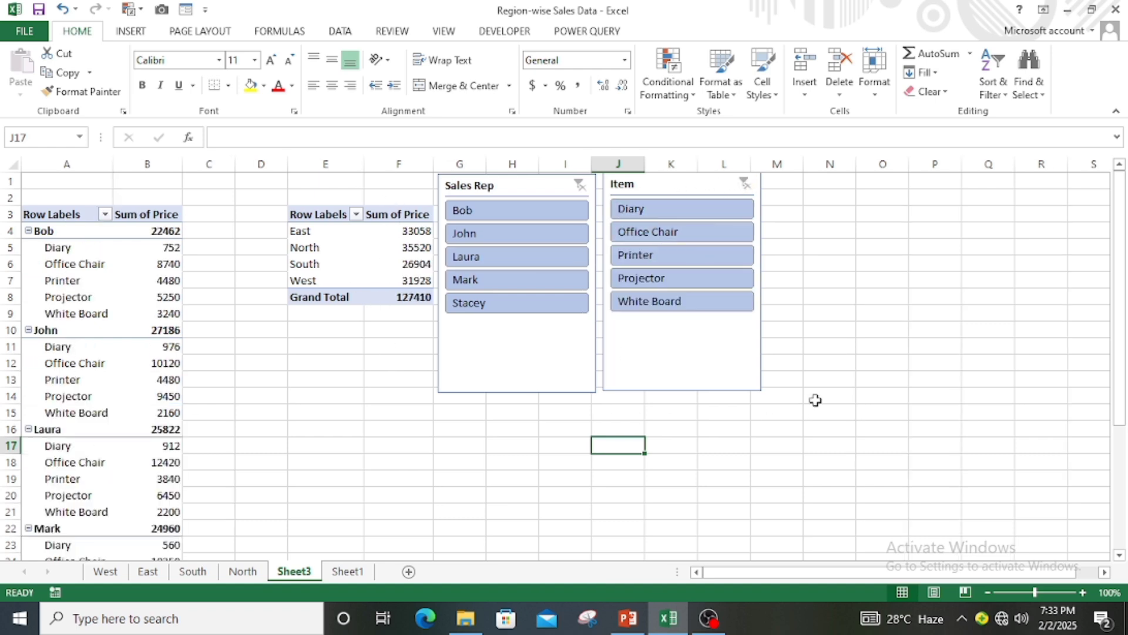
- Filter both PivotTables to Diary and to each of the first three sales reps in turn, and clear both slicers
{"action": "left_click", "coordinate": [690, 213]}
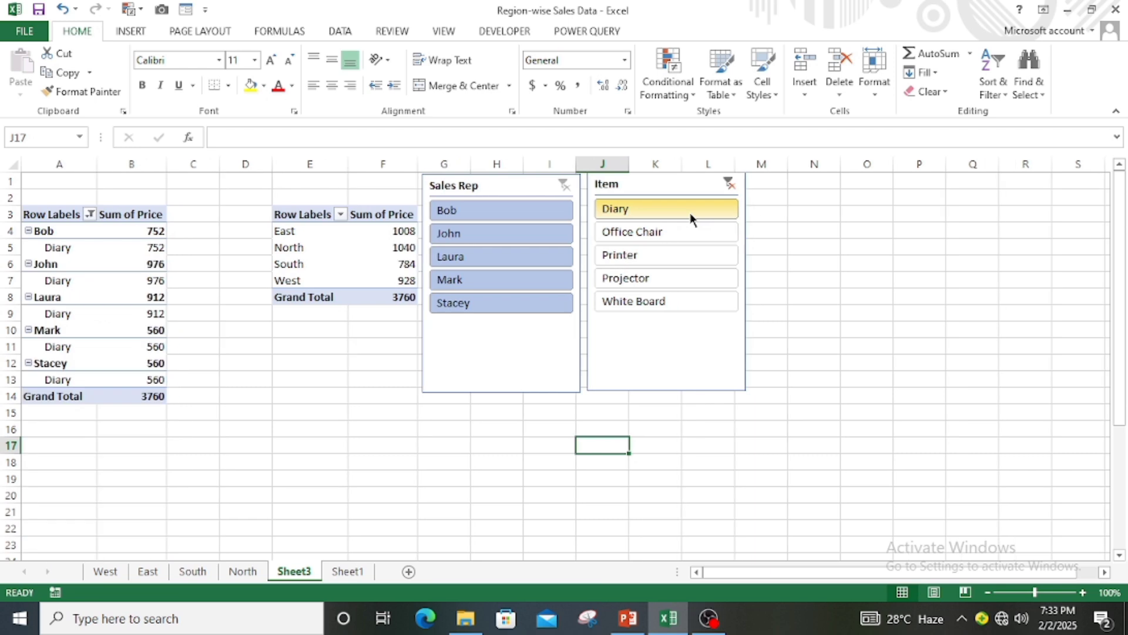
{"action": "left_click", "coordinate": [478, 210]}
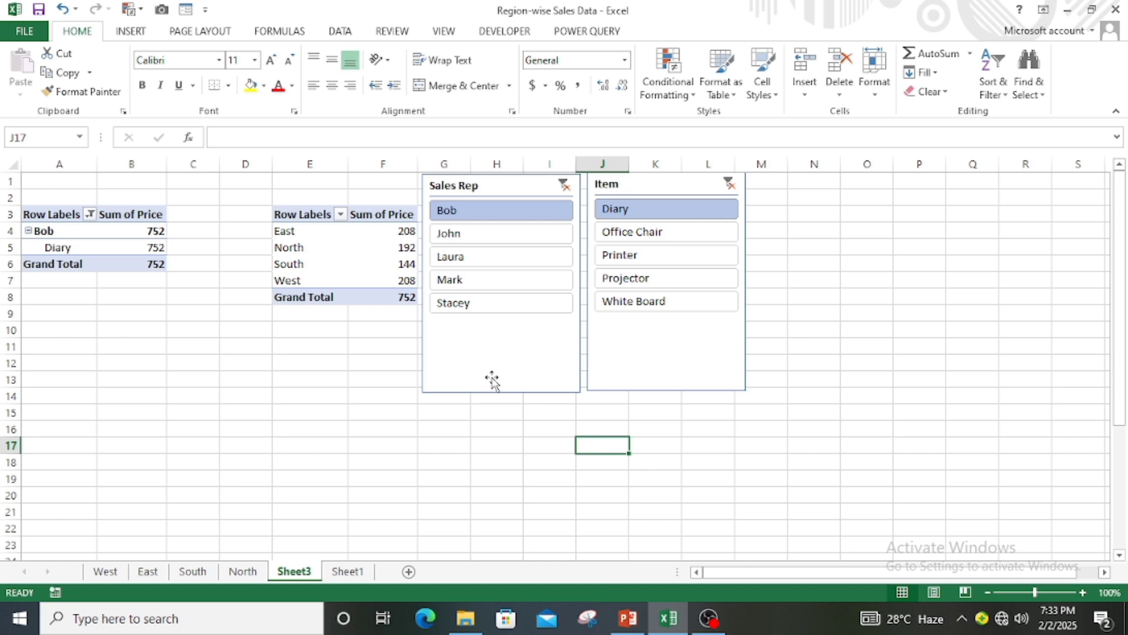
{"action": "left_click", "coordinate": [509, 236]}
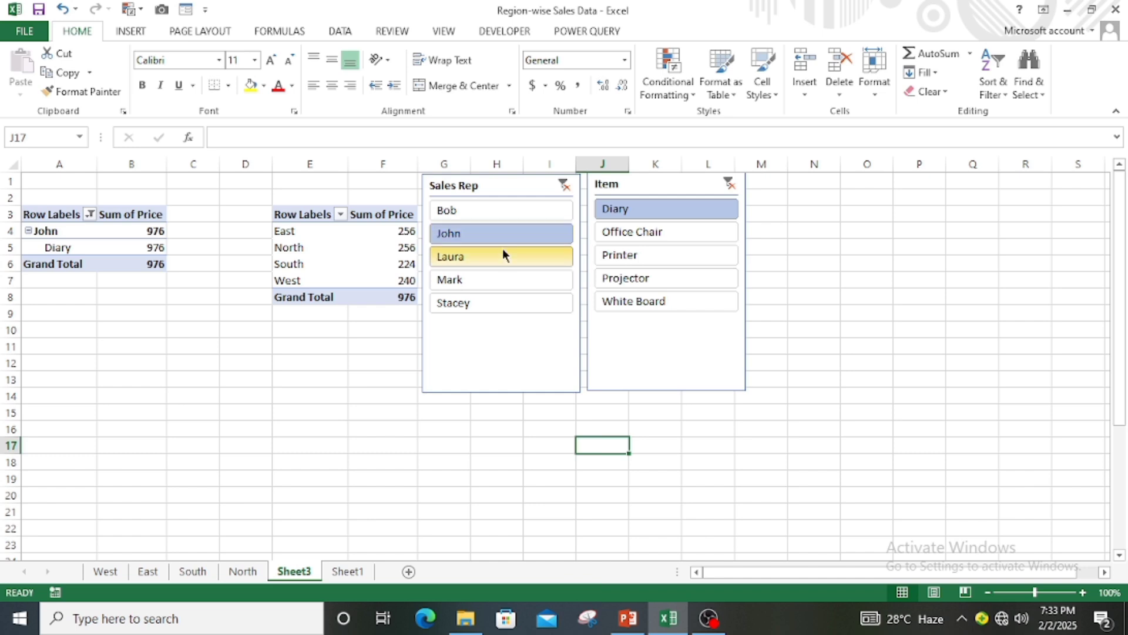
{"action": "left_click", "coordinate": [503, 253]}
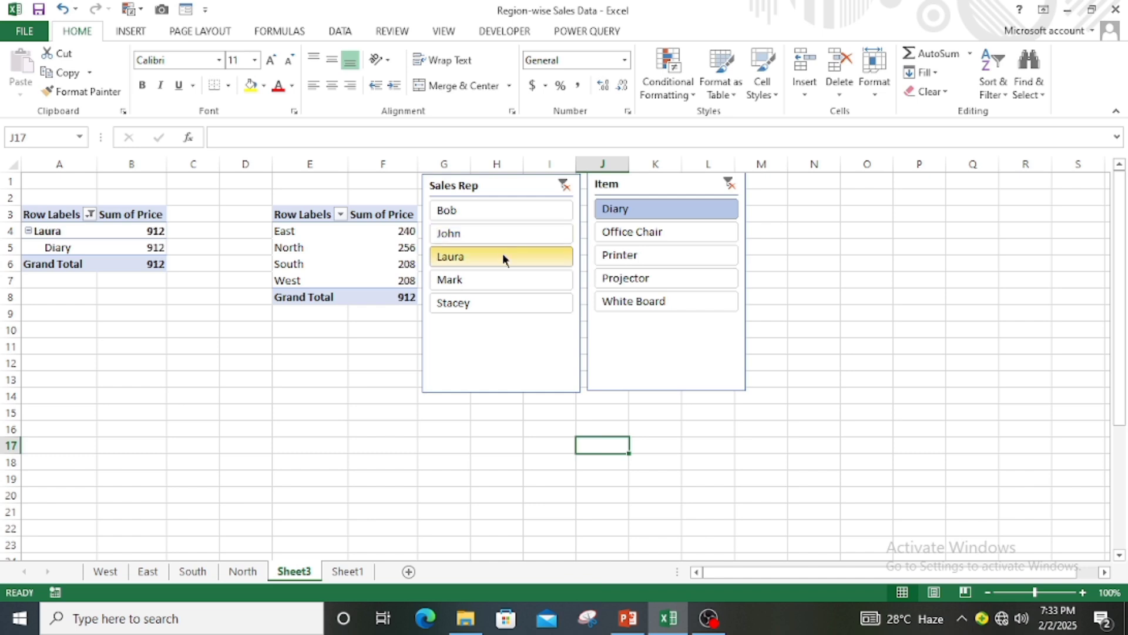
{"action": "left_click", "coordinate": [565, 186]}
{"action": "left_click", "coordinate": [732, 185]}
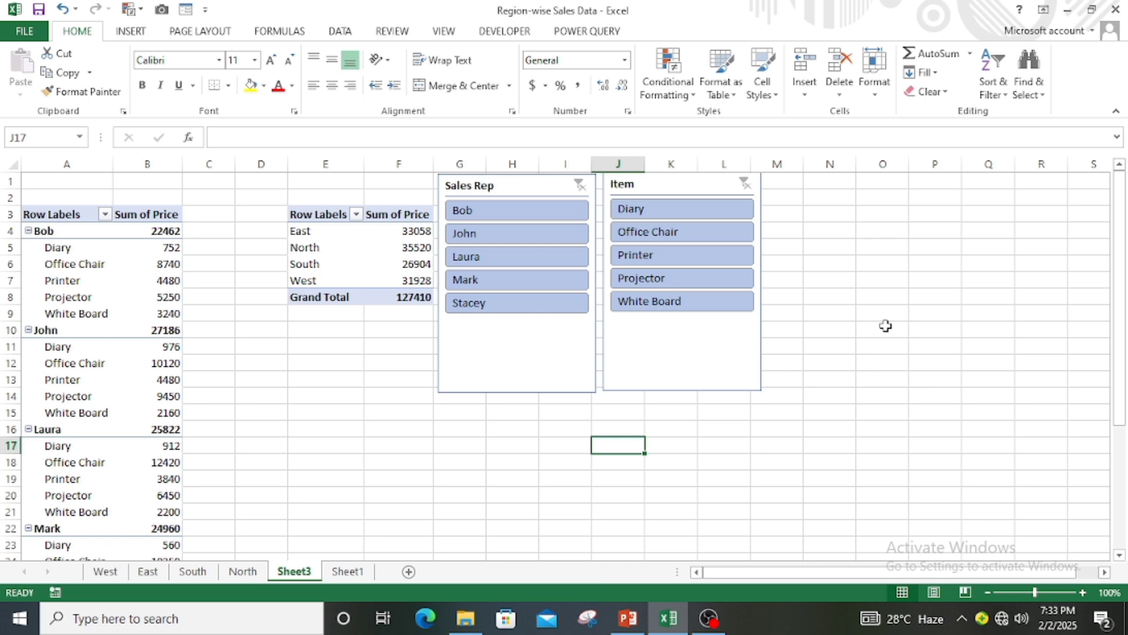
- Look through the combined sales table on Sheet1, and return to the PivotTables on Sheet3
{"action": "left_click", "coordinate": [353, 570]}
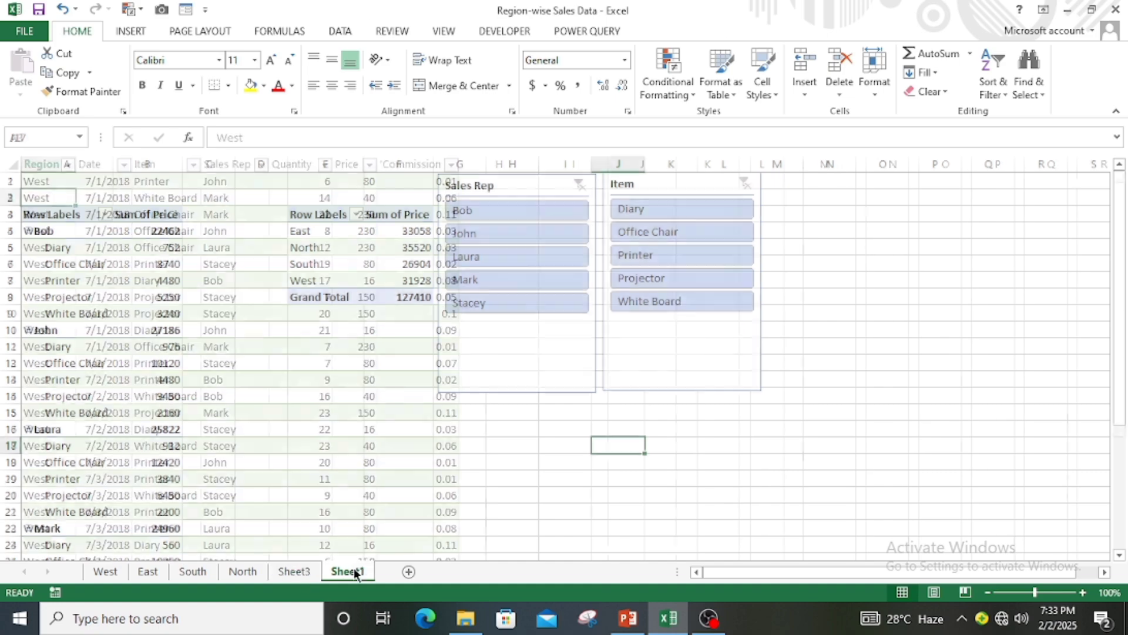
{"action": "scroll", "coordinate": [234, 487], "scroll_direction": "up", "scroll_amount": 1}
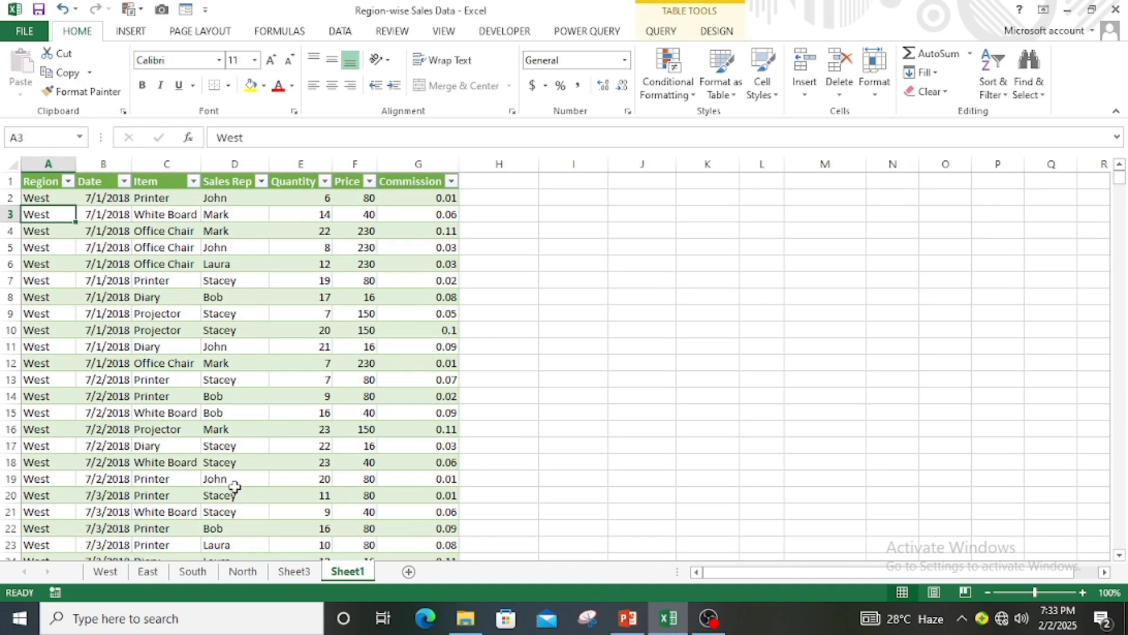
{"action": "scroll", "coordinate": [233, 478], "scroll_direction": "down", "scroll_amount": 20}
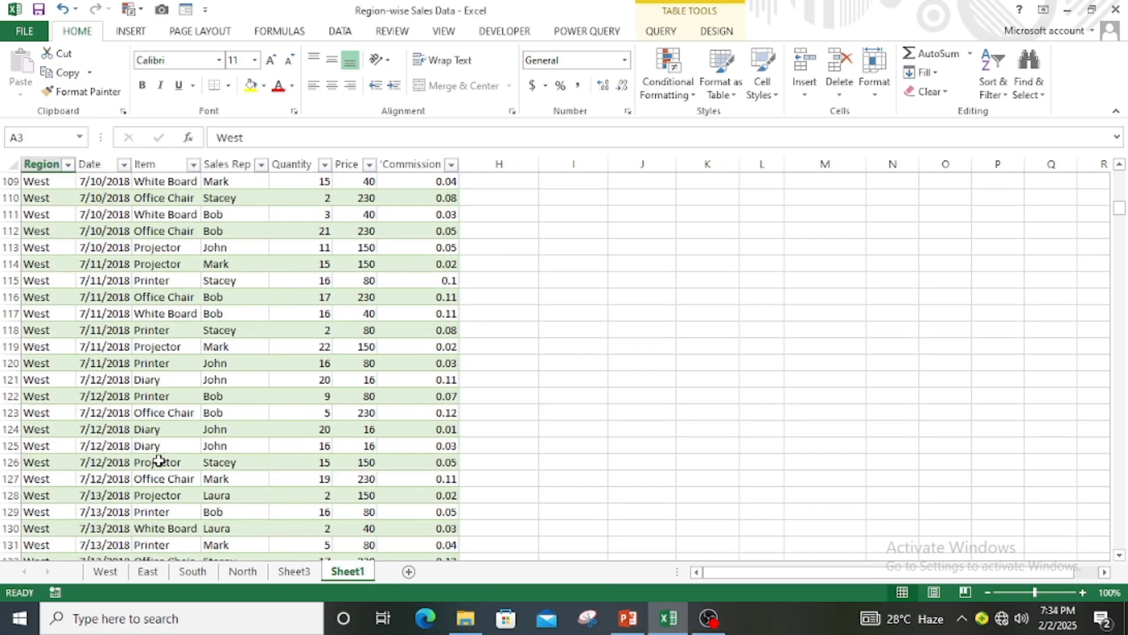
{"action": "scroll", "coordinate": [159, 460], "scroll_direction": "down", "scroll_amount": 20}
{"action": "scroll", "coordinate": [159, 460], "scroll_direction": "up", "scroll_amount": 12}
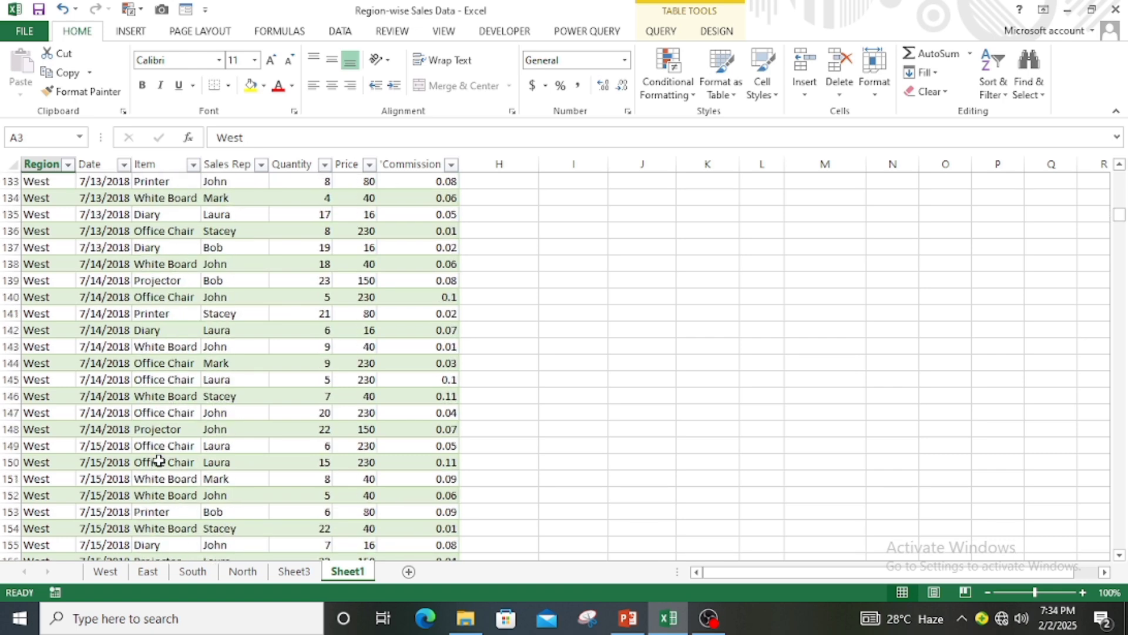
{"action": "scroll", "coordinate": [158, 461], "scroll_direction": "up", "scroll_amount": 20}
{"action": "left_click", "coordinate": [294, 571]}
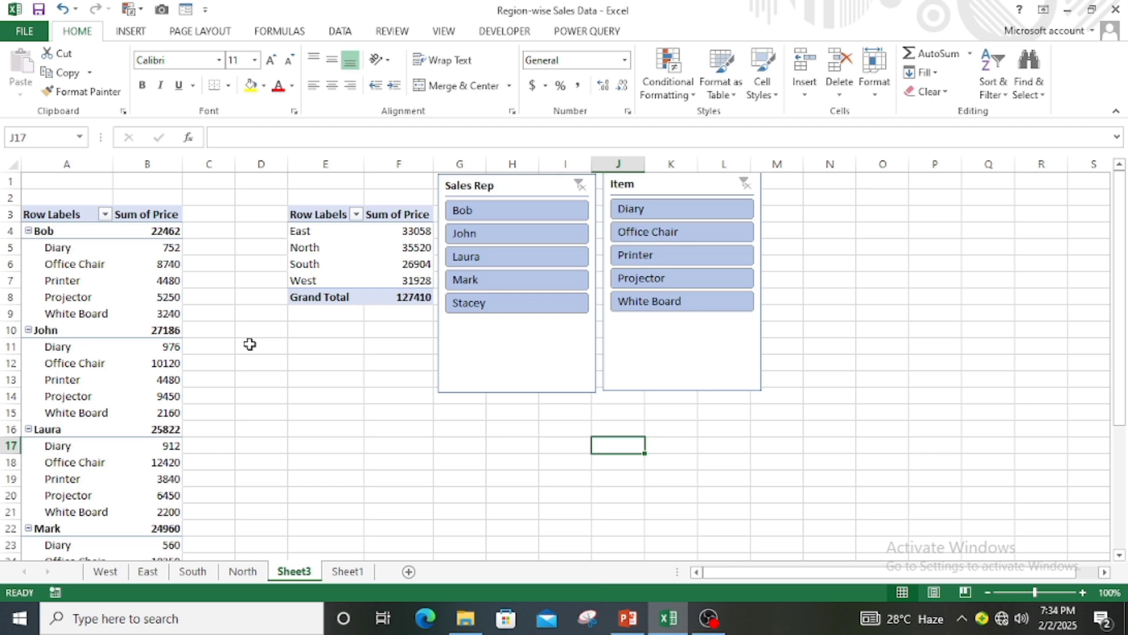
- Review the Sales Rep slicer's settings for header, sorting and filtering, and close them
{"action": "left_click", "coordinate": [477, 358]}
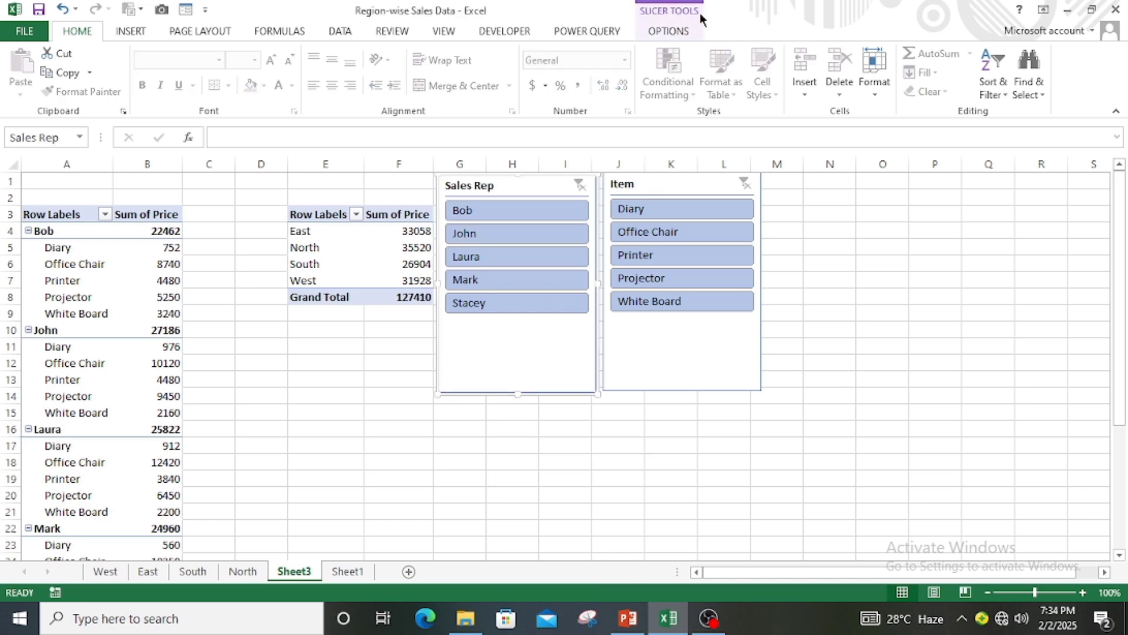
{"action": "left_click", "coordinate": [669, 31]}
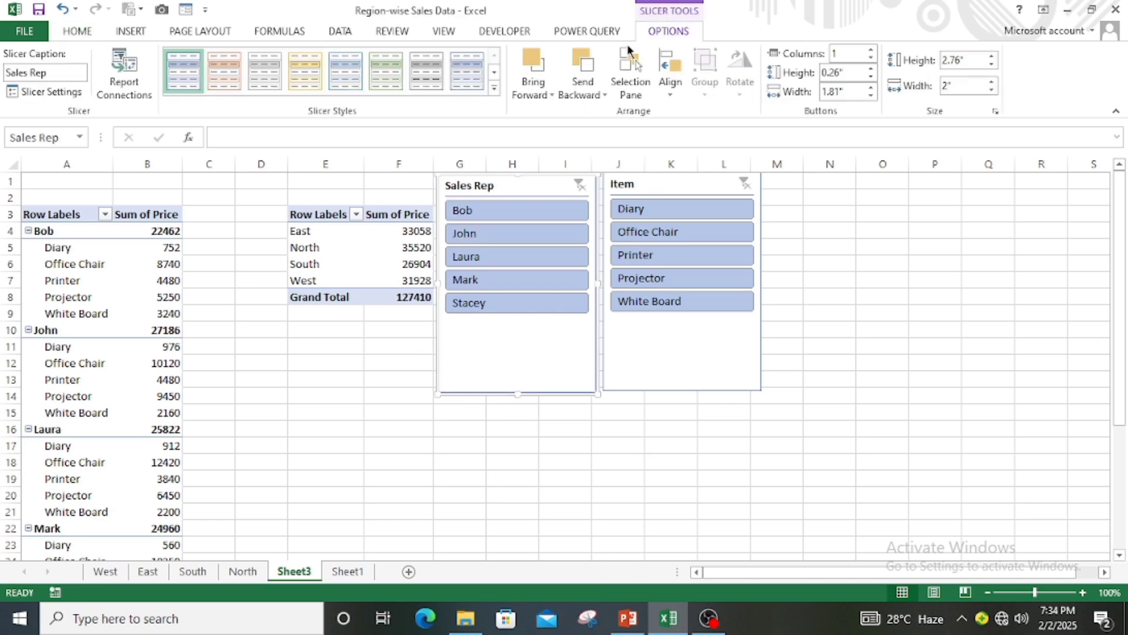
{"action": "left_click", "coordinate": [57, 90]}
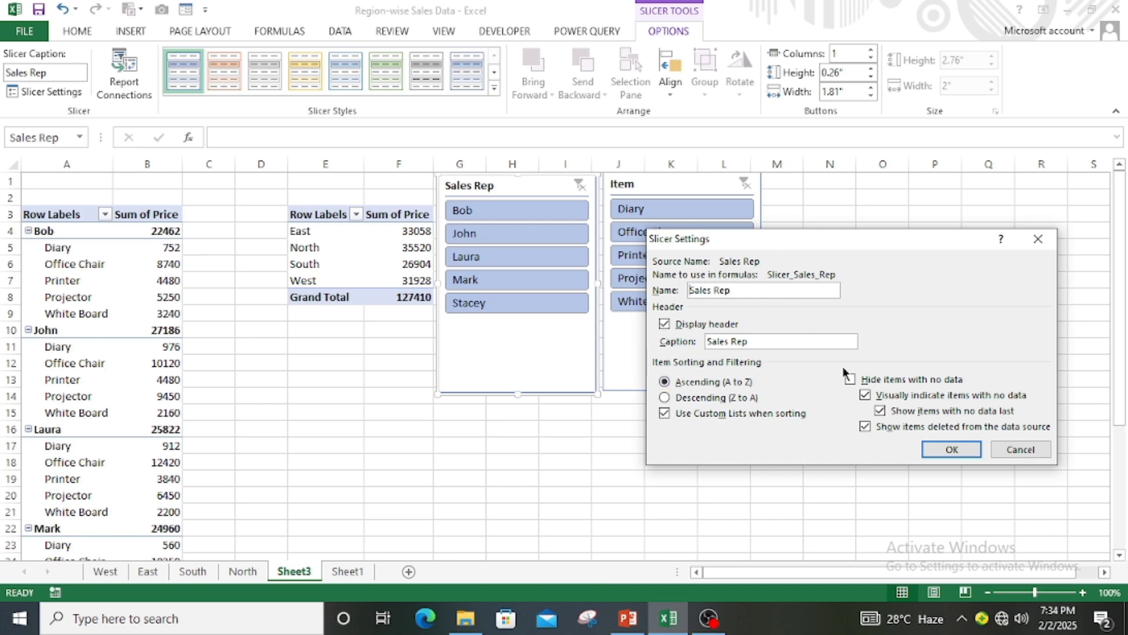
{"action": "left_click", "coordinate": [1038, 239]}
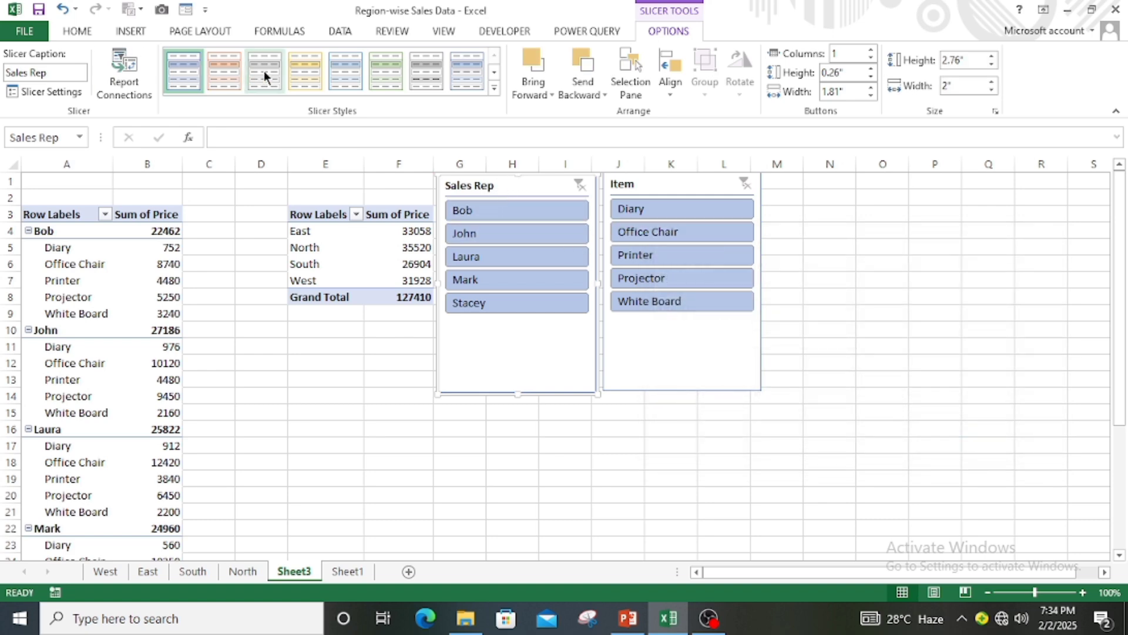
- Try several dark and light styles on the Sales Rep slicer, and apply the light green one
{"action": "left_click", "coordinate": [493, 89]}
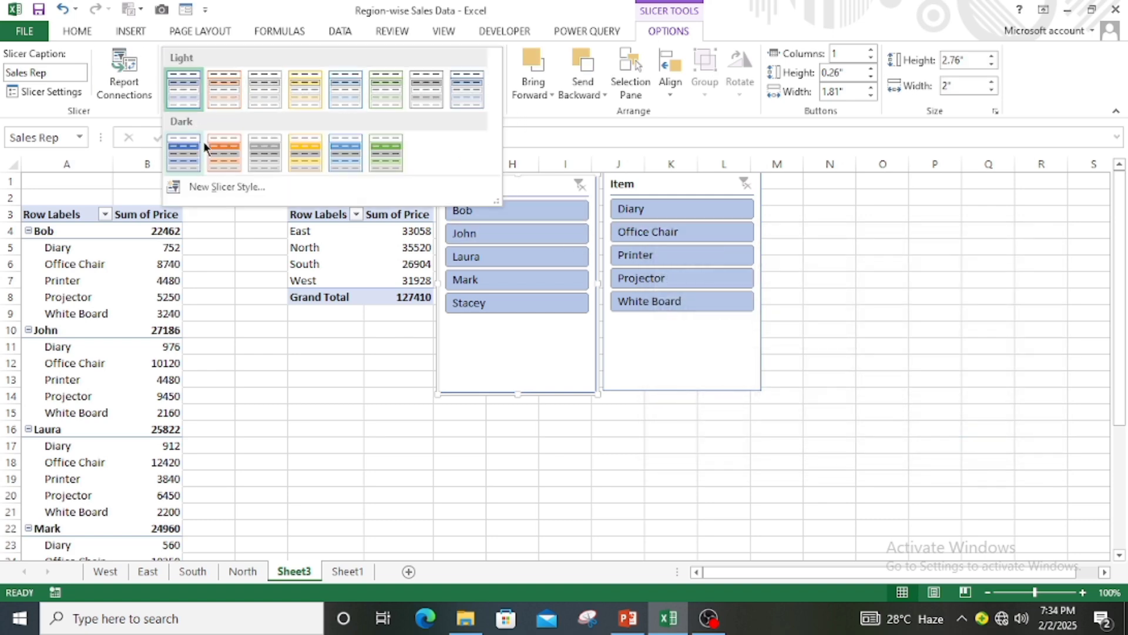
{"action": "left_click", "coordinate": [224, 153]}
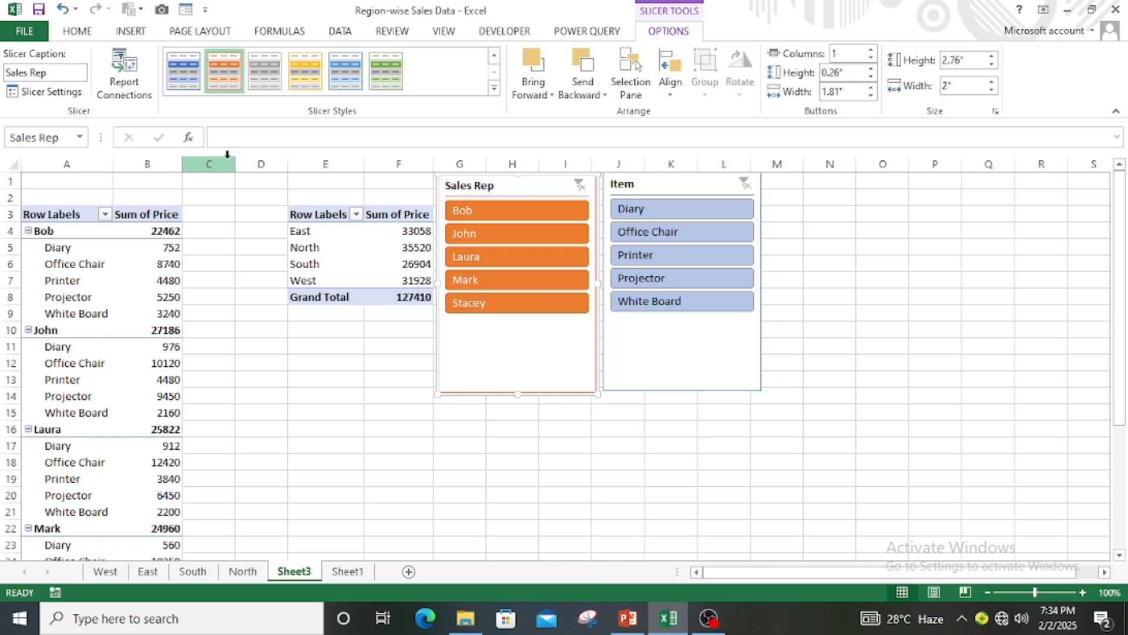
{"action": "left_click", "coordinate": [260, 73]}
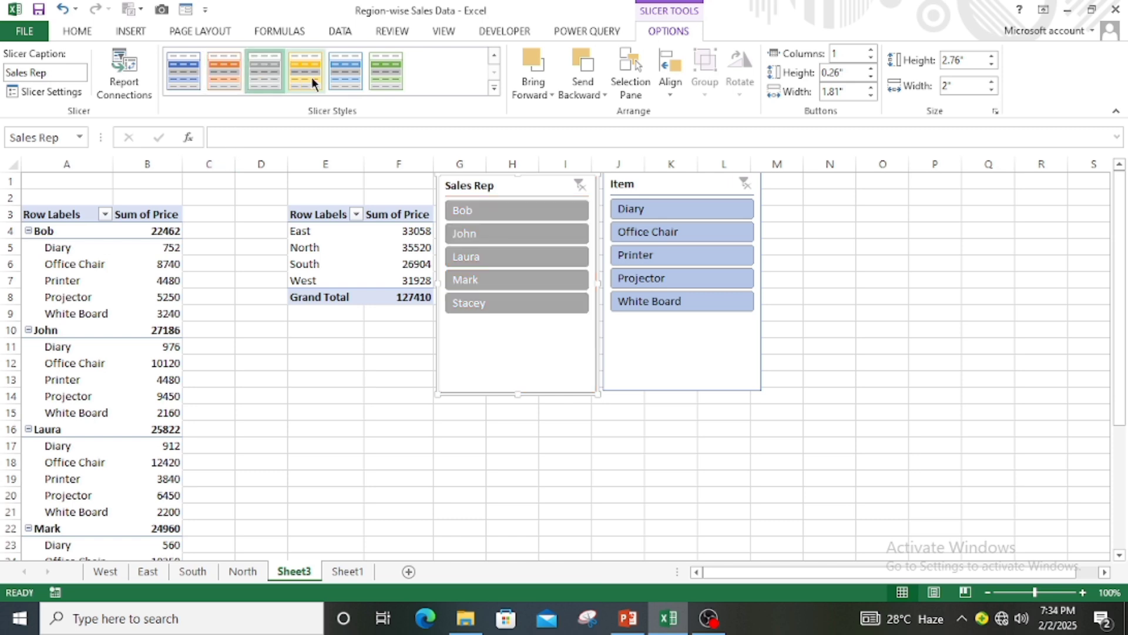
{"action": "left_click", "coordinate": [353, 79]}
{"action": "left_click", "coordinate": [494, 88]}
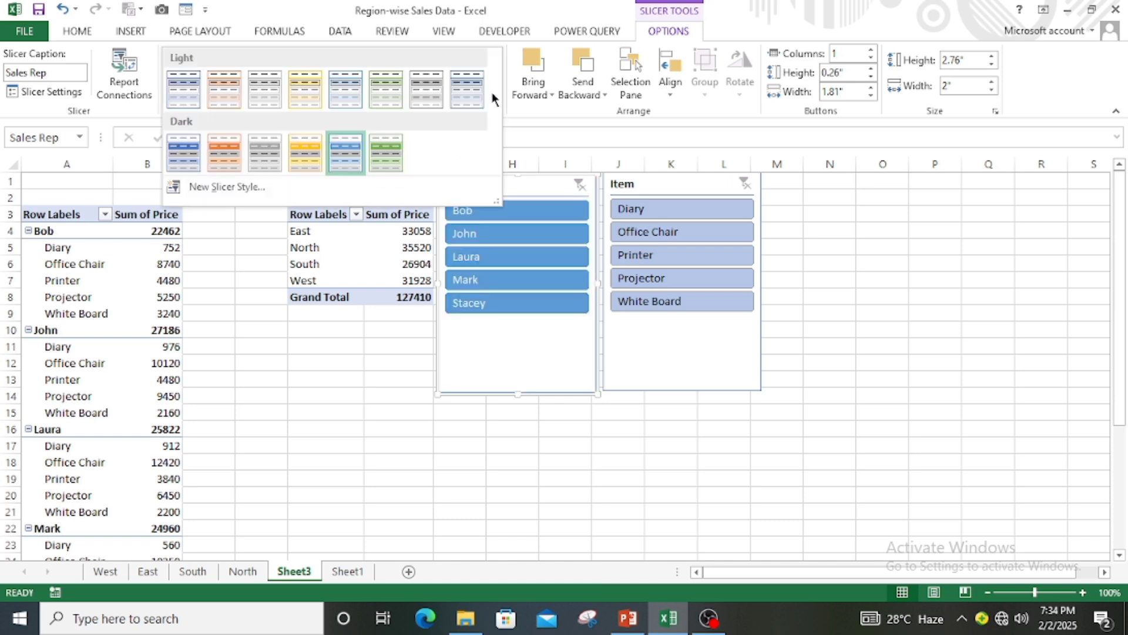
{"action": "left_click", "coordinate": [358, 93]}
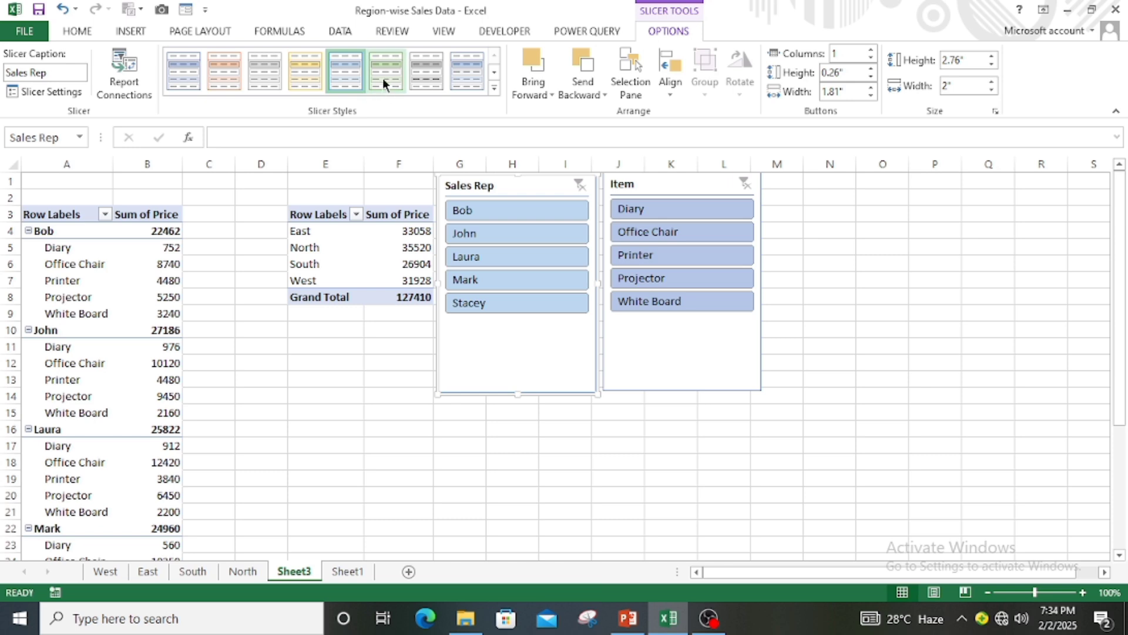
{"action": "left_click", "coordinate": [454, 77]}
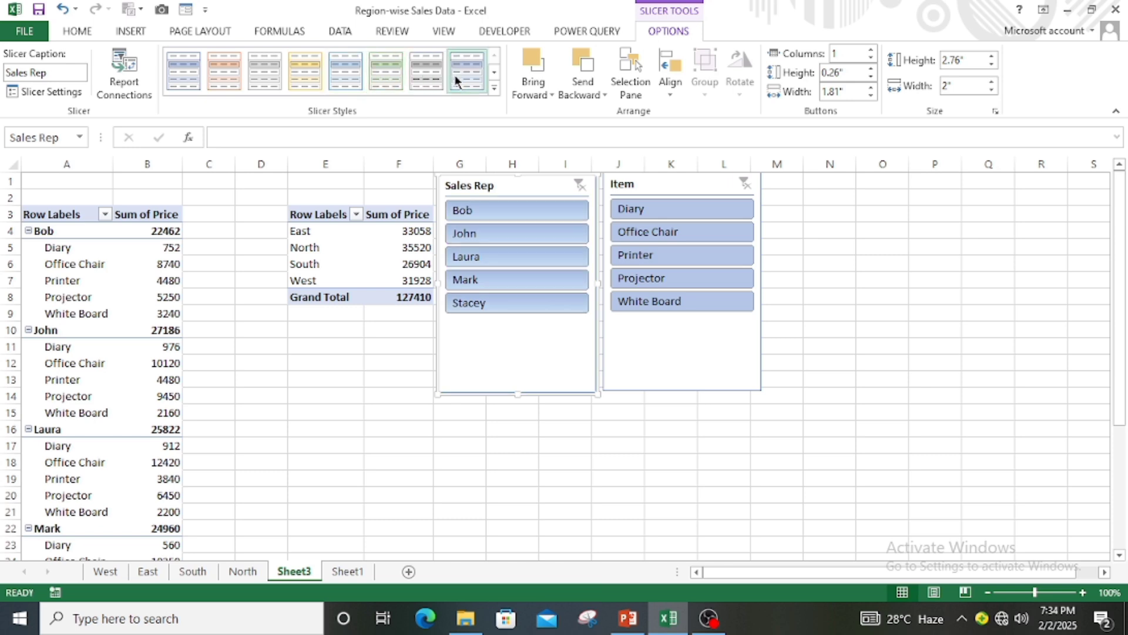
{"action": "left_click", "coordinate": [383, 75]}
{"action": "left_click", "coordinate": [494, 88]}
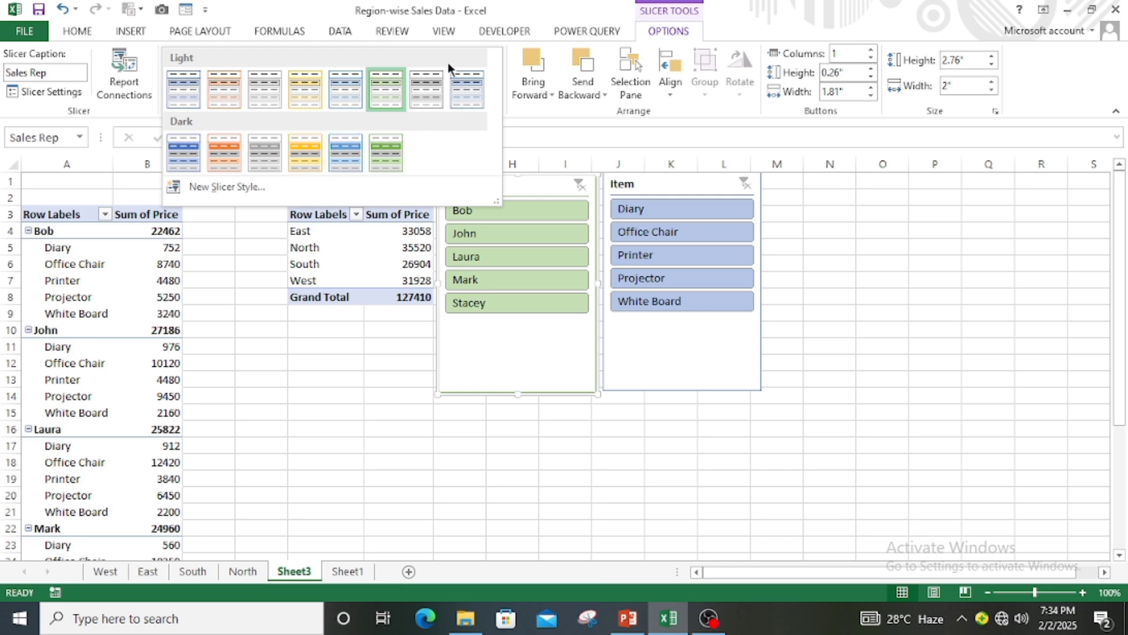
{"action": "left_click", "coordinate": [1092, 380]}
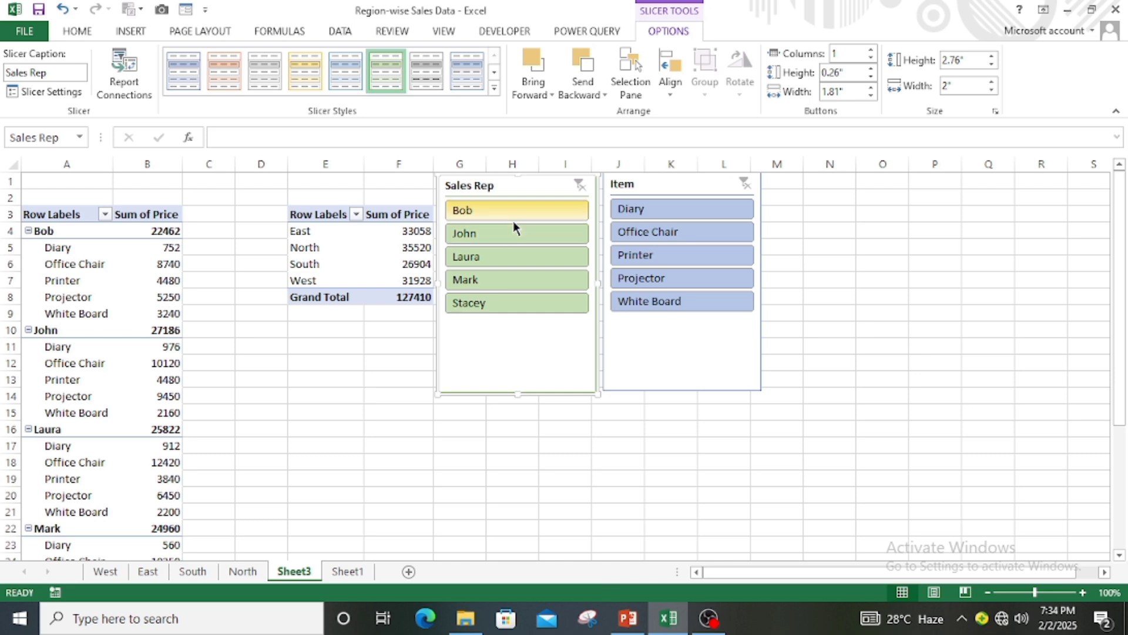
- Set the button height of the Sales Rep slicer to 0.3"
{"action": "left_click", "coordinate": [871, 68]}
{"action": "left_click", "coordinate": [871, 68]}
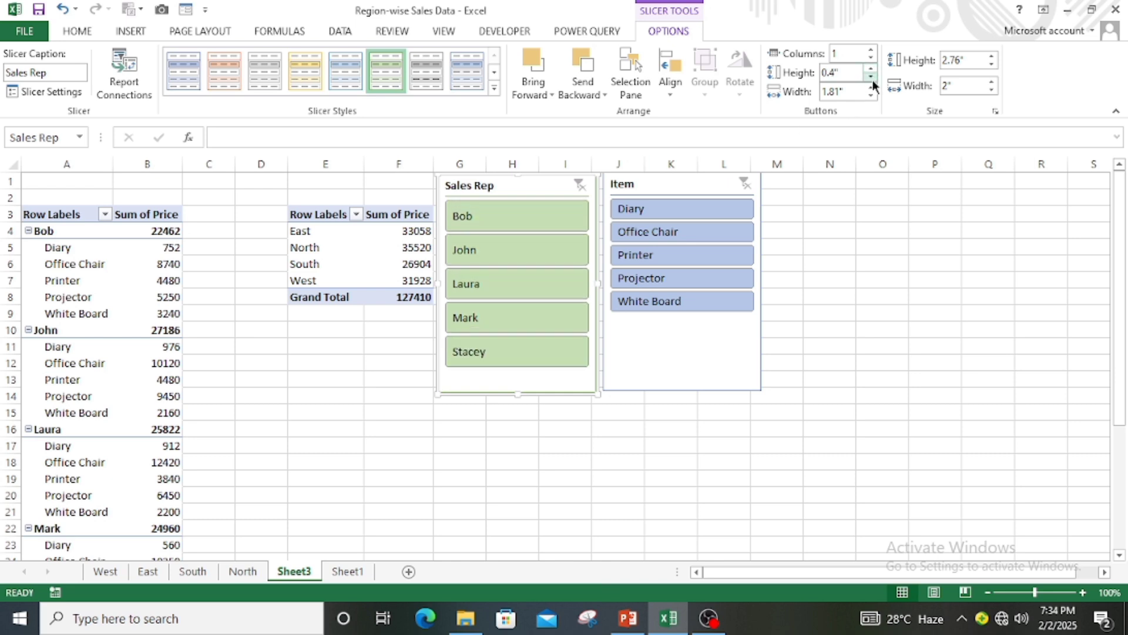
{"action": "left_click", "coordinate": [871, 78]}
{"action": "left_click", "coordinate": [871, 77]}
{"action": "left_click", "coordinate": [871, 69]}
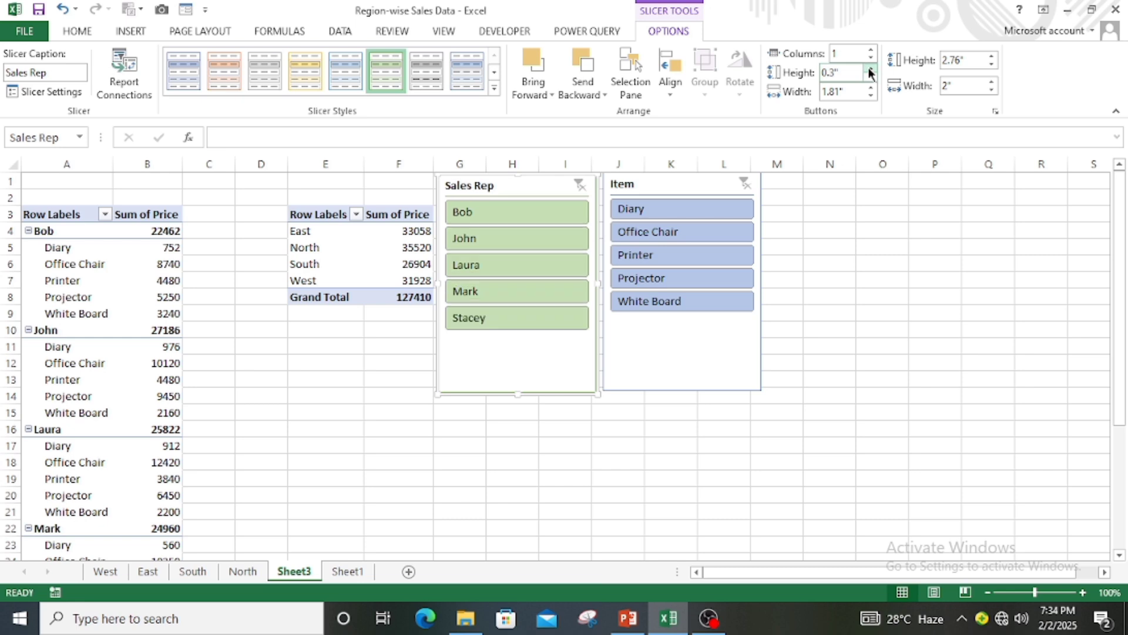
- Set the button width of the Sales Rep slicer to 1.7"
{"action": "left_click", "coordinate": [870, 95]}
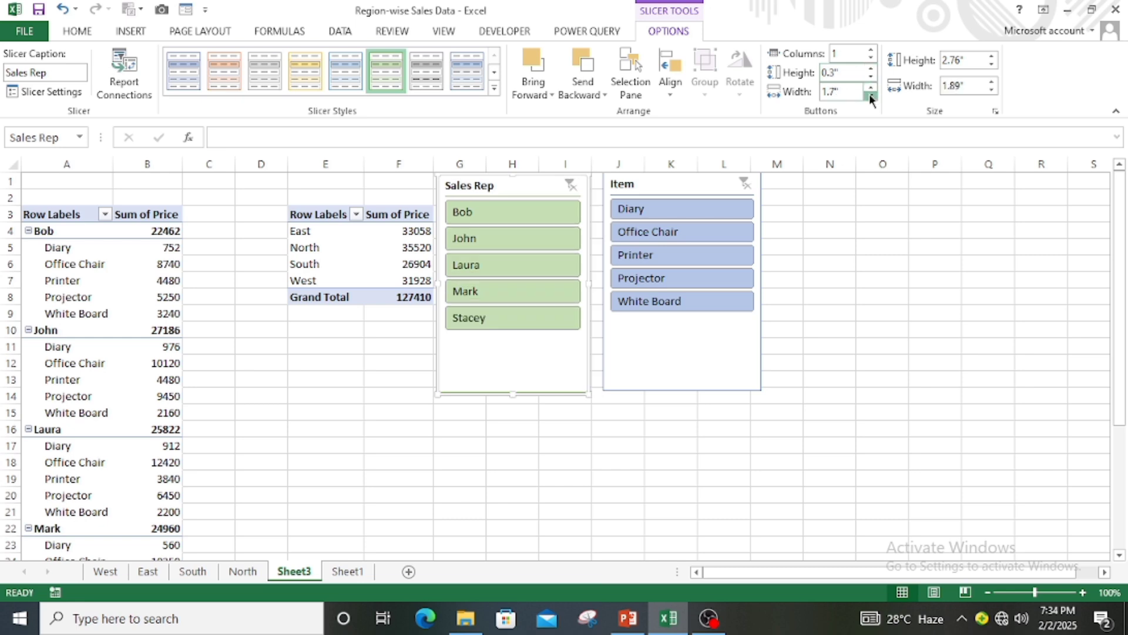
{"action": "left_click", "coordinate": [870, 95]}
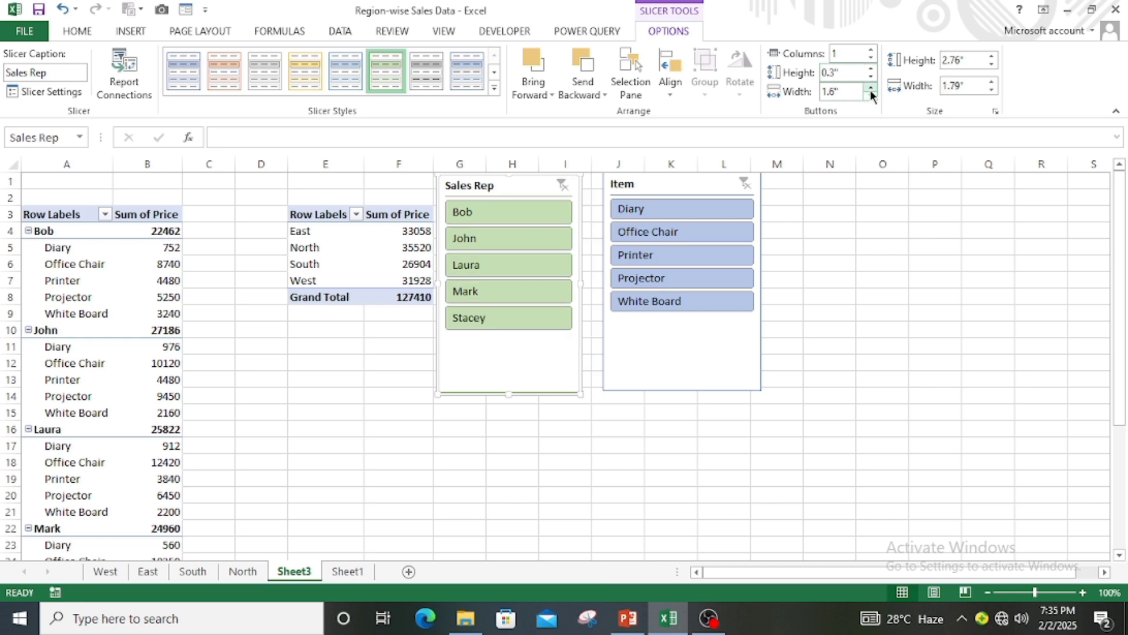
{"action": "left_click", "coordinate": [871, 88]}
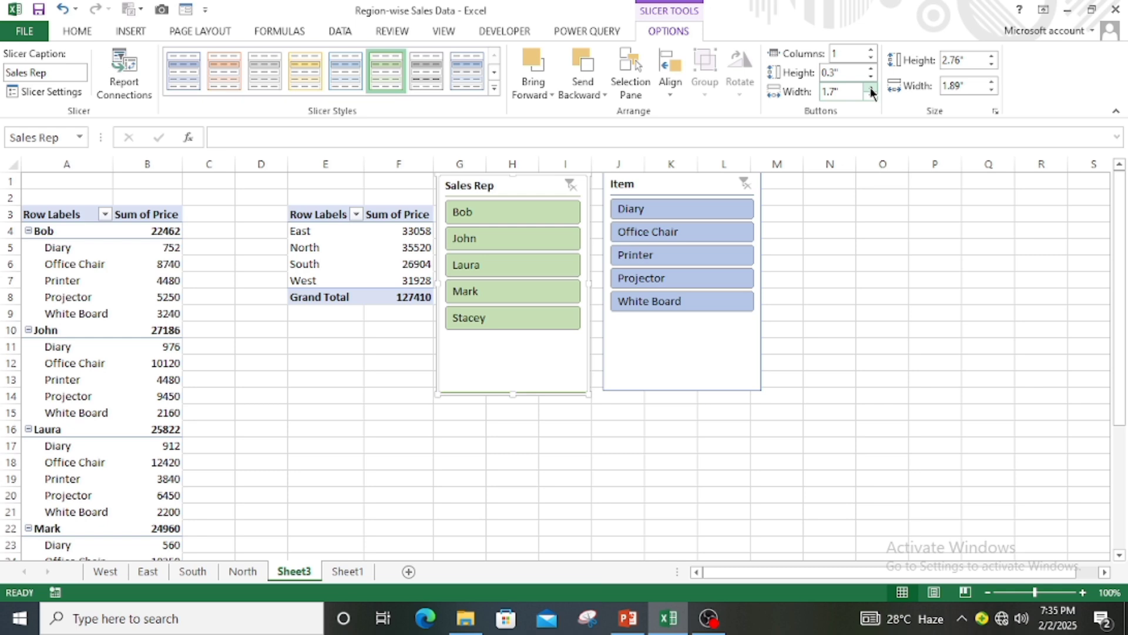
- Move the Item slicer so it overlaps the Sales Rep slicer, and send it backward behind that slicer
{"action": "left_click", "coordinate": [674, 183]}
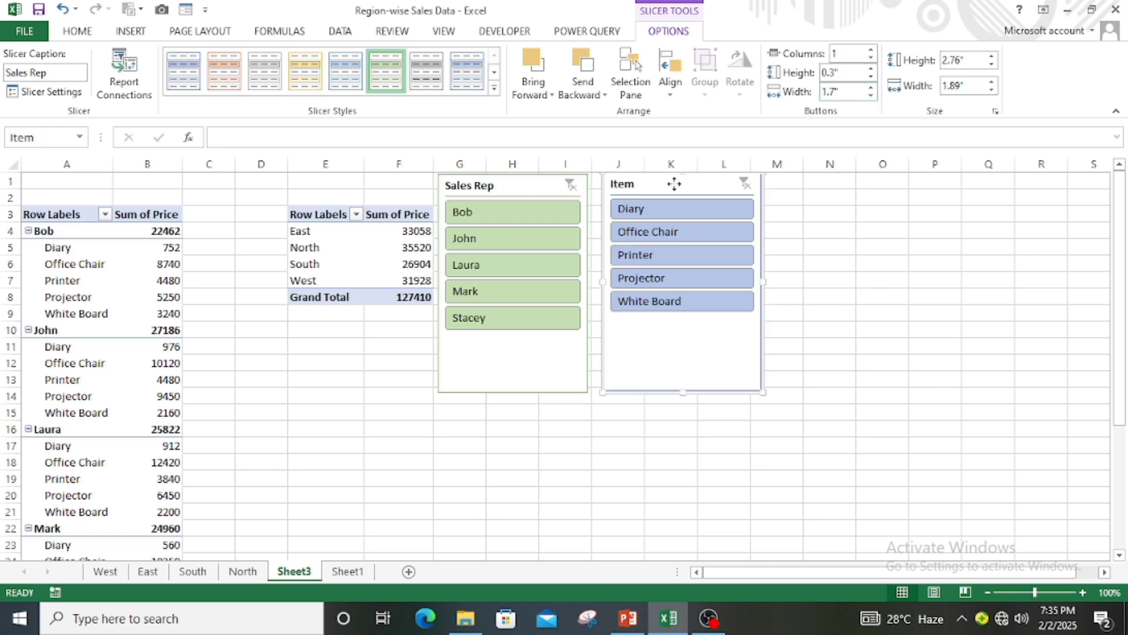
{"action": "left_click_drag", "start_coordinate": [666, 184], "coordinate": [566, 218]}
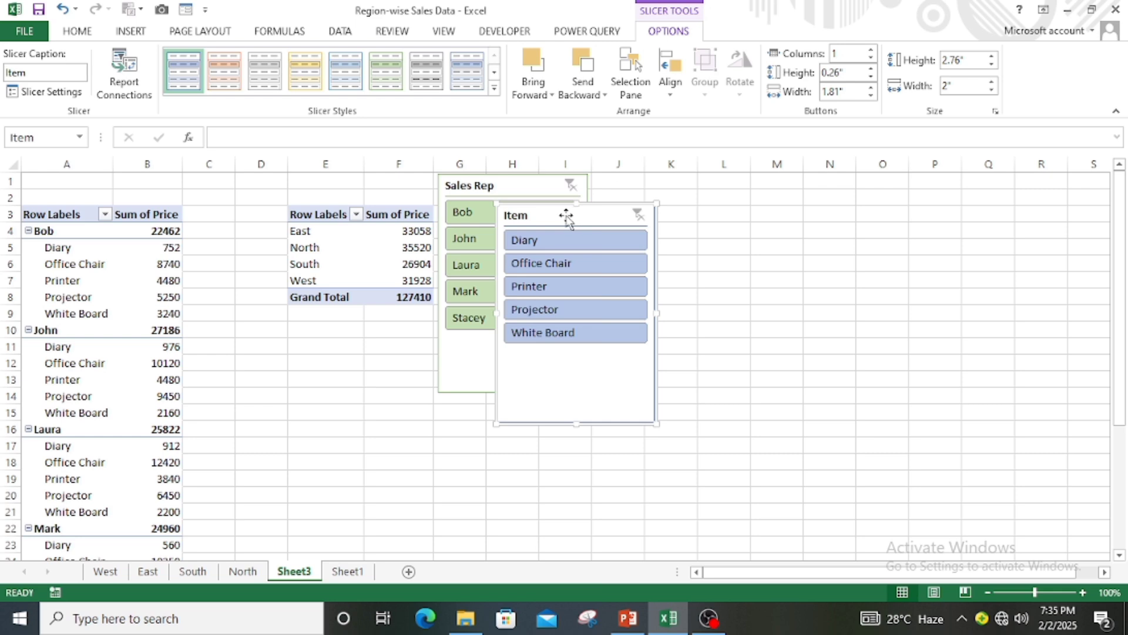
{"action": "left_click", "coordinate": [594, 61]}
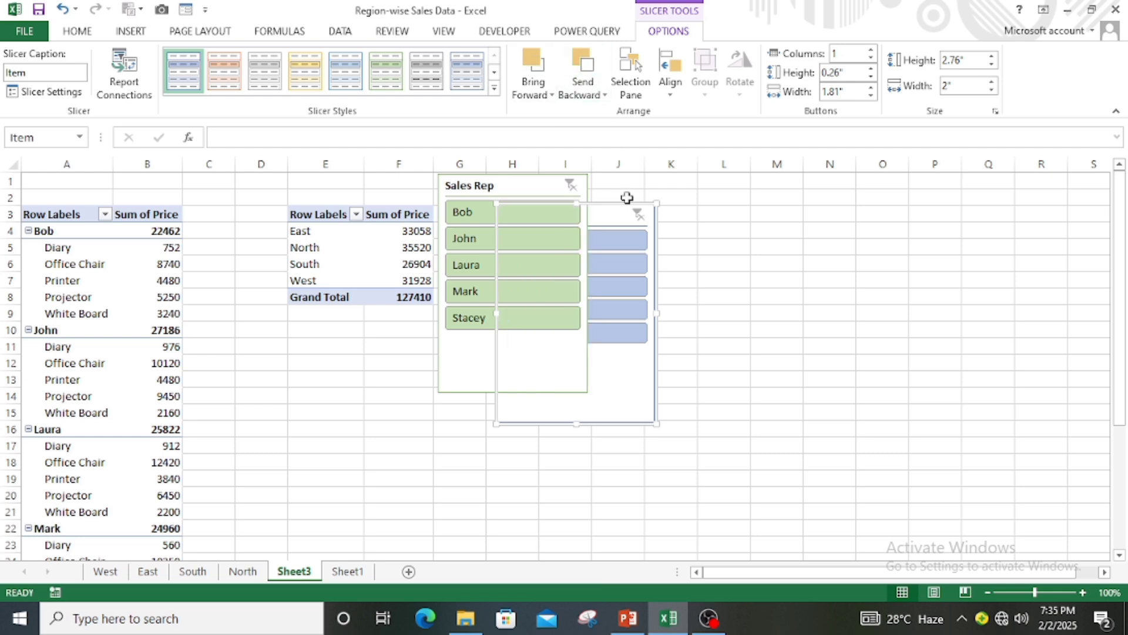
{"action": "left_click", "coordinate": [784, 411]}
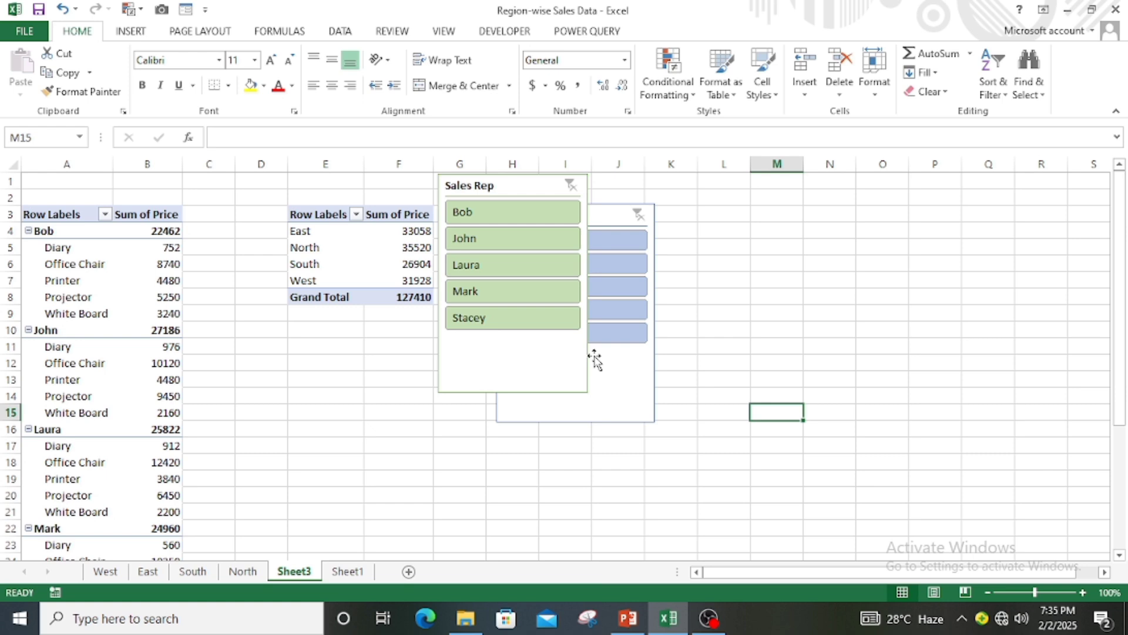
- Bring the Item slicer forward in front of the Sales Rep slicer, and move it back beside that slicer without overlap
{"action": "left_click", "coordinate": [595, 359]}
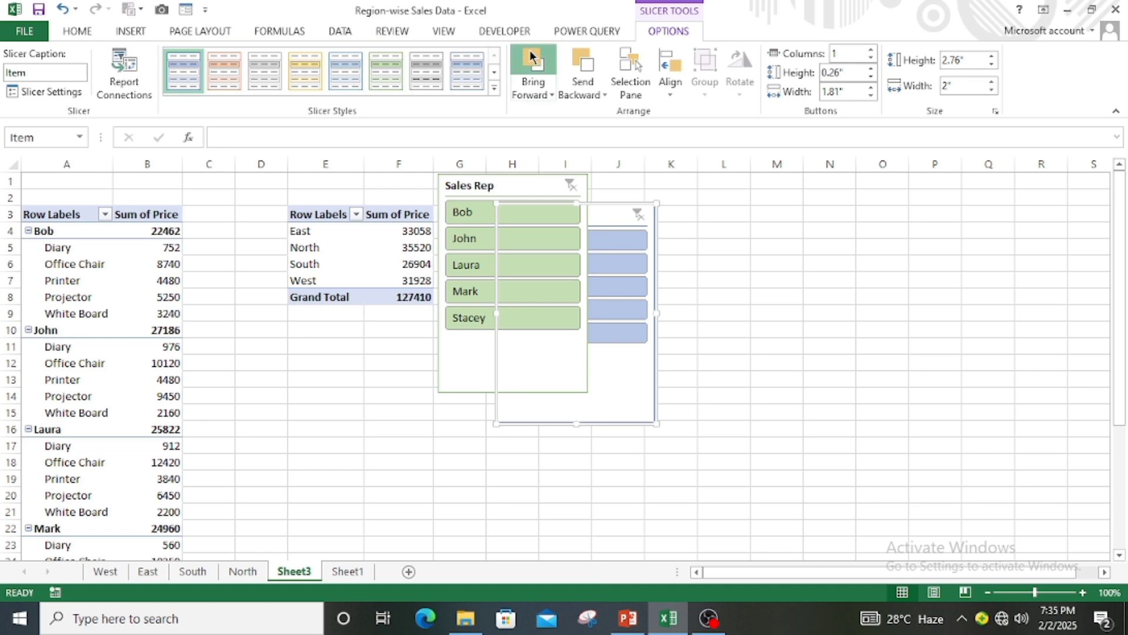
{"action": "left_click", "coordinate": [530, 57]}
{"action": "left_click", "coordinate": [791, 349]}
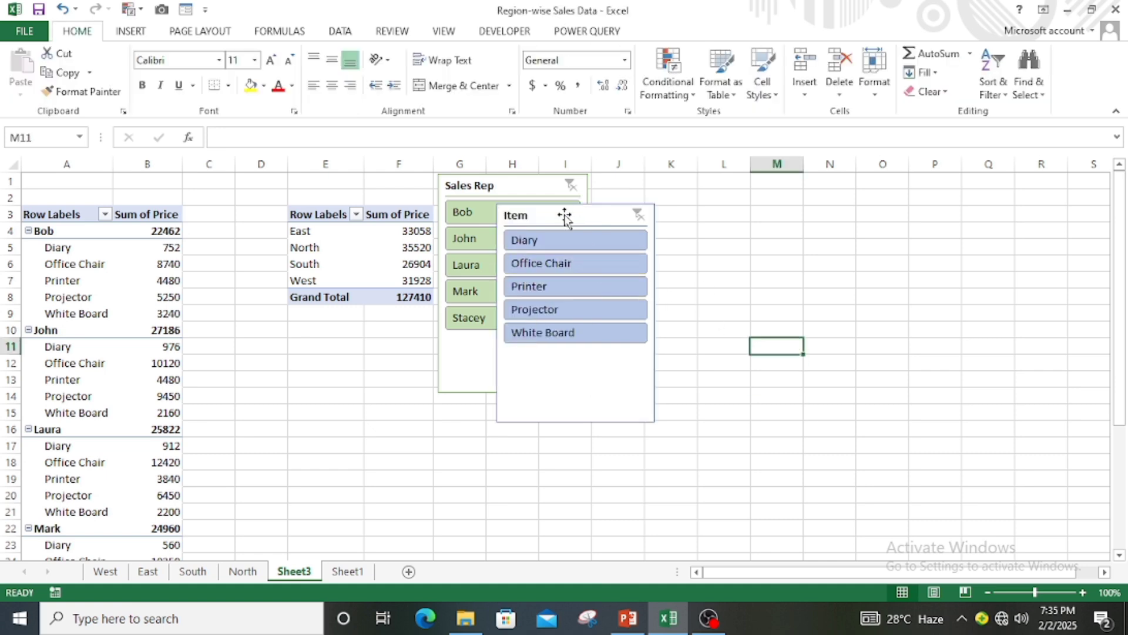
{"action": "left_click_drag", "start_coordinate": [564, 217], "coordinate": [664, 186]}
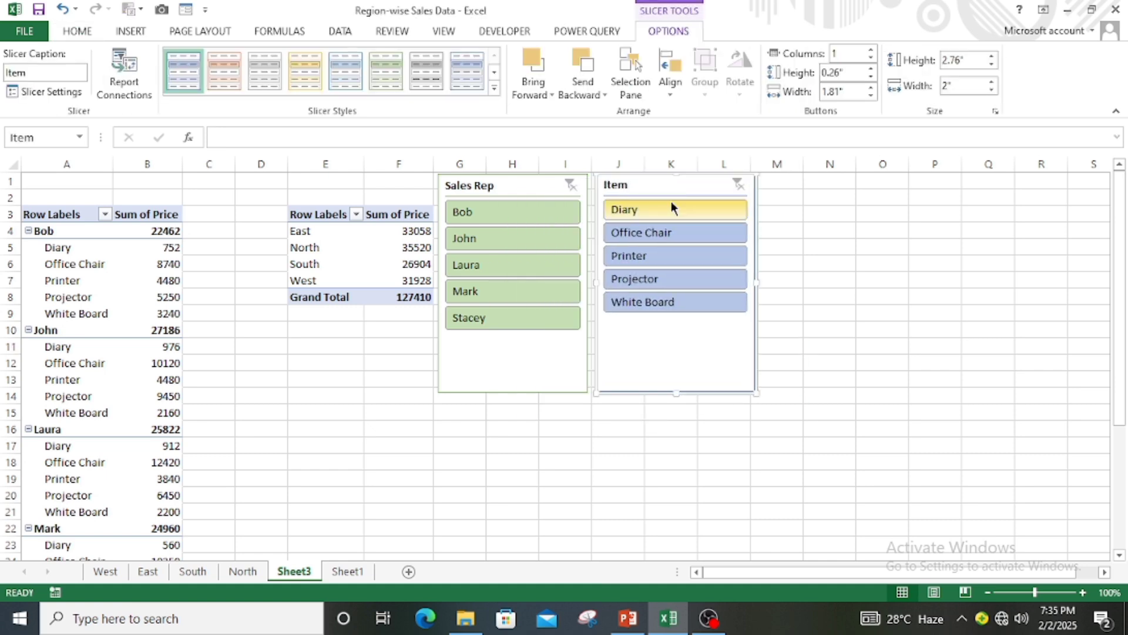